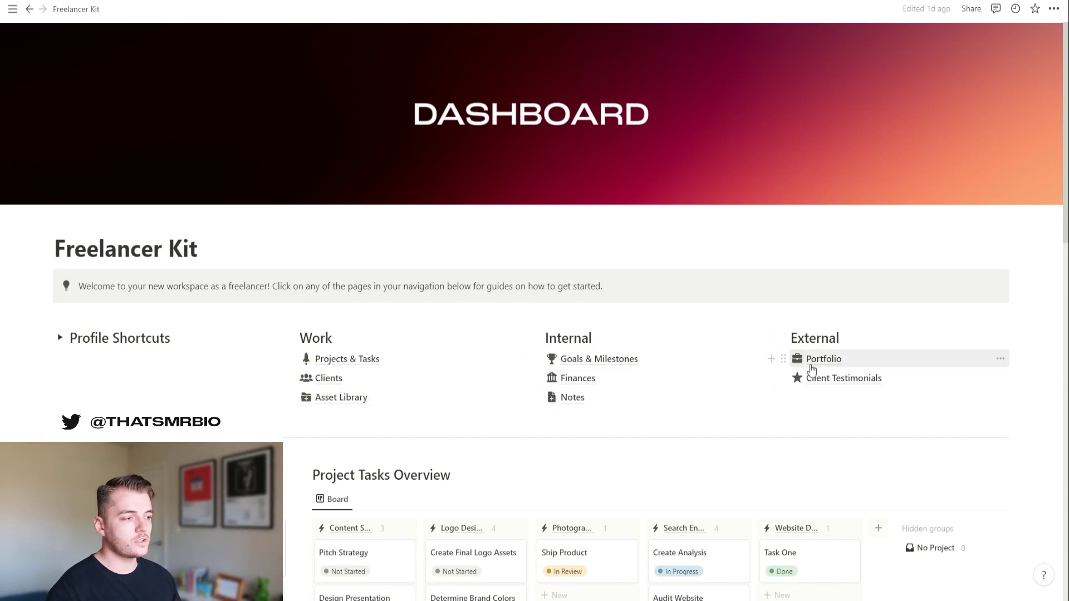
Scroll through the Freelancer Kit dashboard, then go to the Projects & Tasks page
{"action": "scroll", "coordinate": [806, 366], "scroll_direction": "down", "scroll_amount": 4}
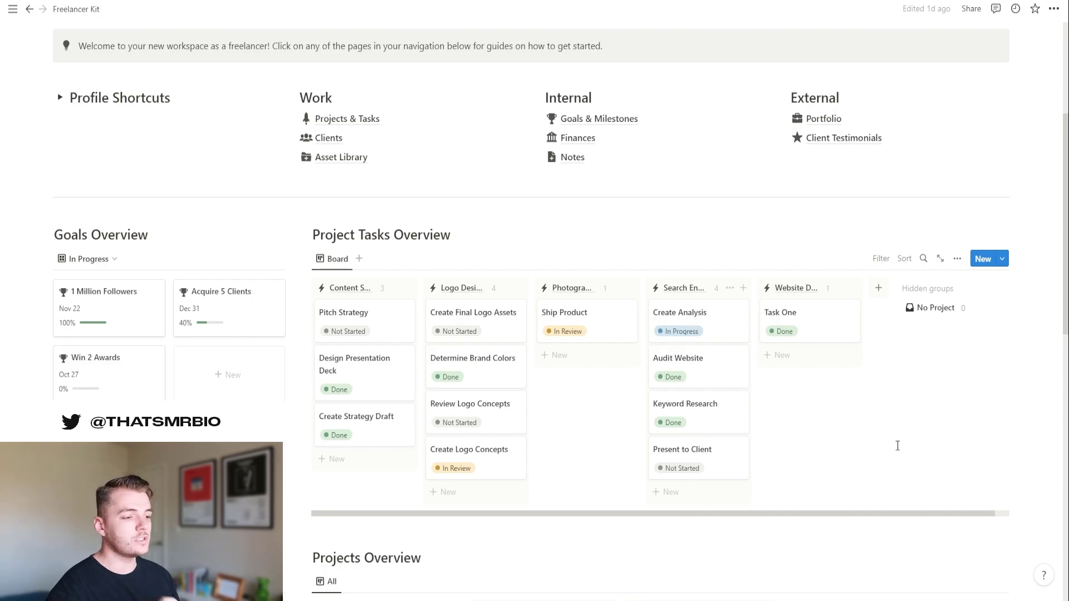
{"action": "scroll", "coordinate": [857, 499], "scroll_direction": "down", "scroll_amount": 4}
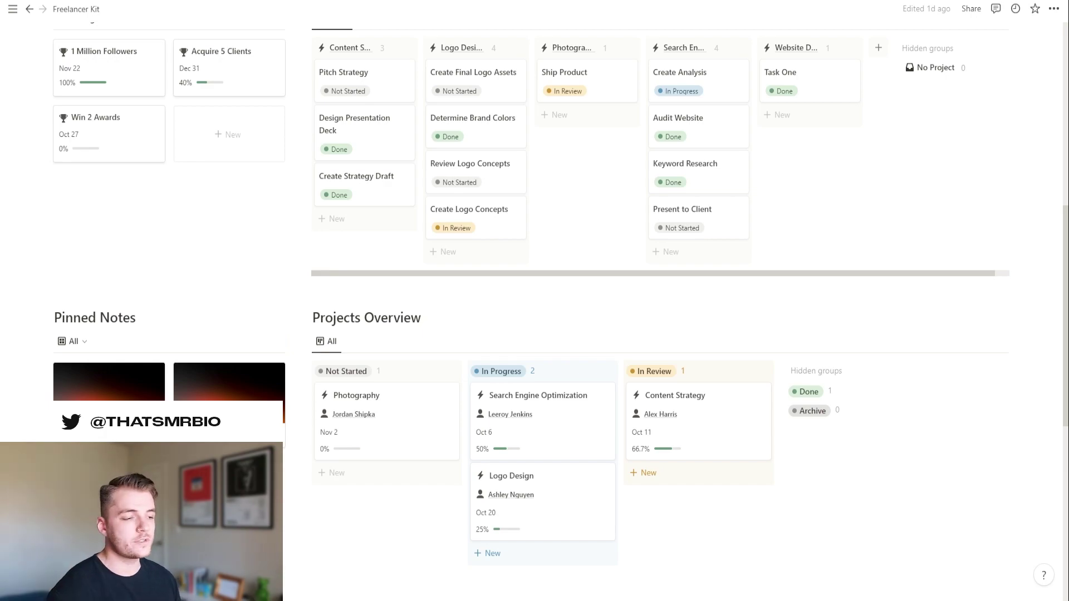
{"action": "scroll", "coordinate": [439, 504], "scroll_direction": "down", "scroll_amount": 2}
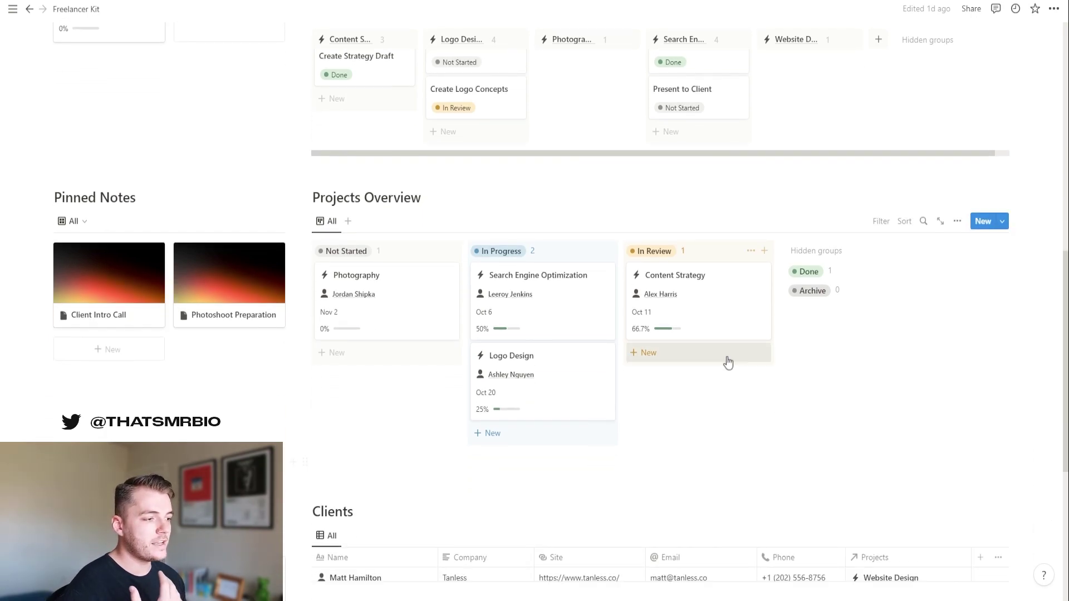
{"action": "scroll", "coordinate": [659, 434], "scroll_direction": "down", "scroll_amount": 5}
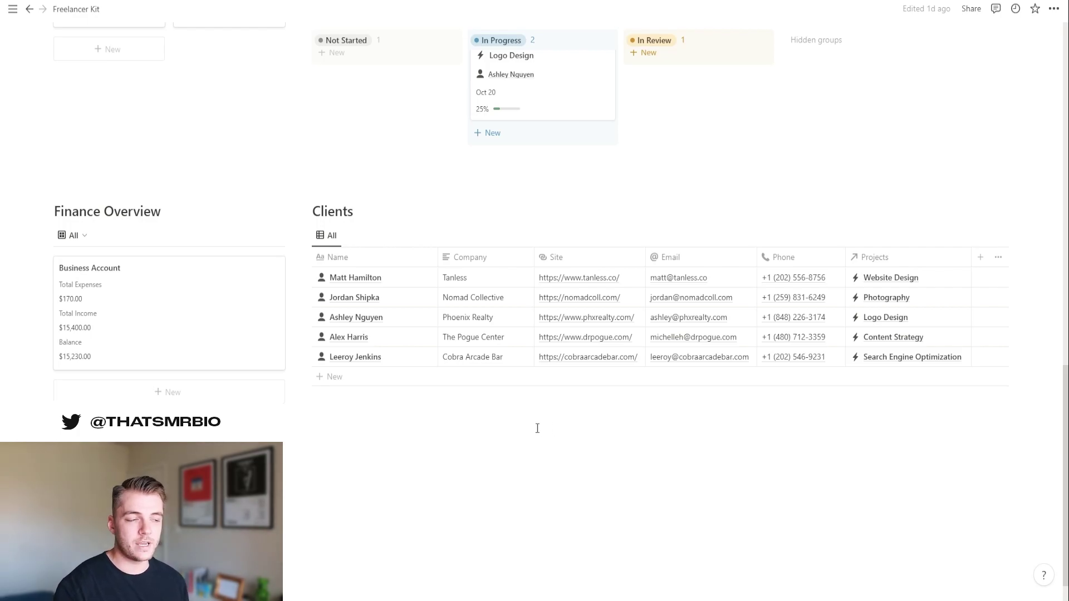
{"action": "scroll", "coordinate": [537, 429], "scroll_direction": "up", "scroll_amount": 14}
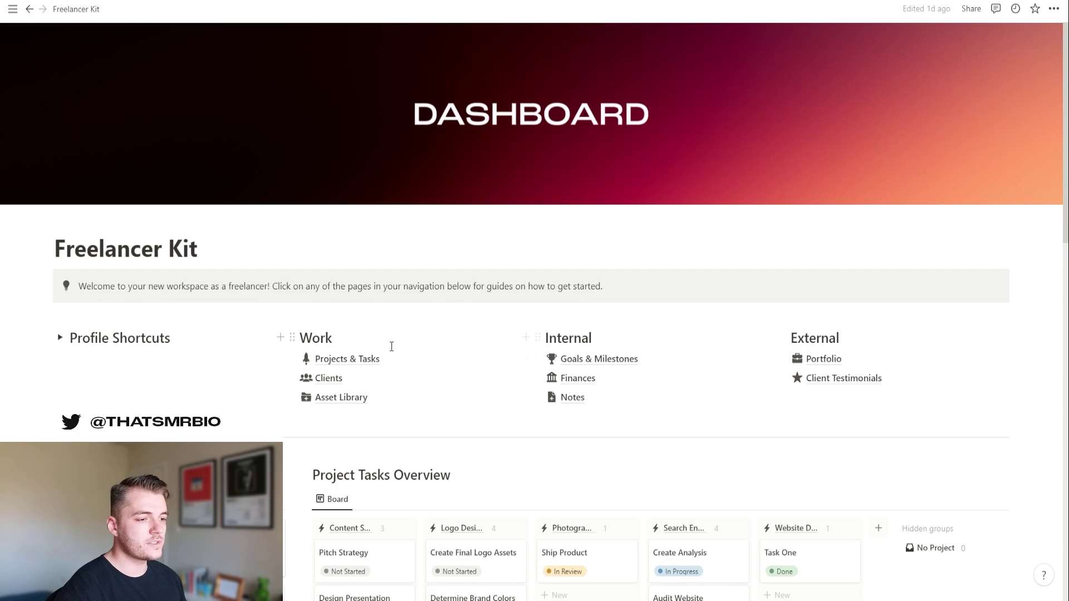
{"action": "left_click", "coordinate": [353, 359]}
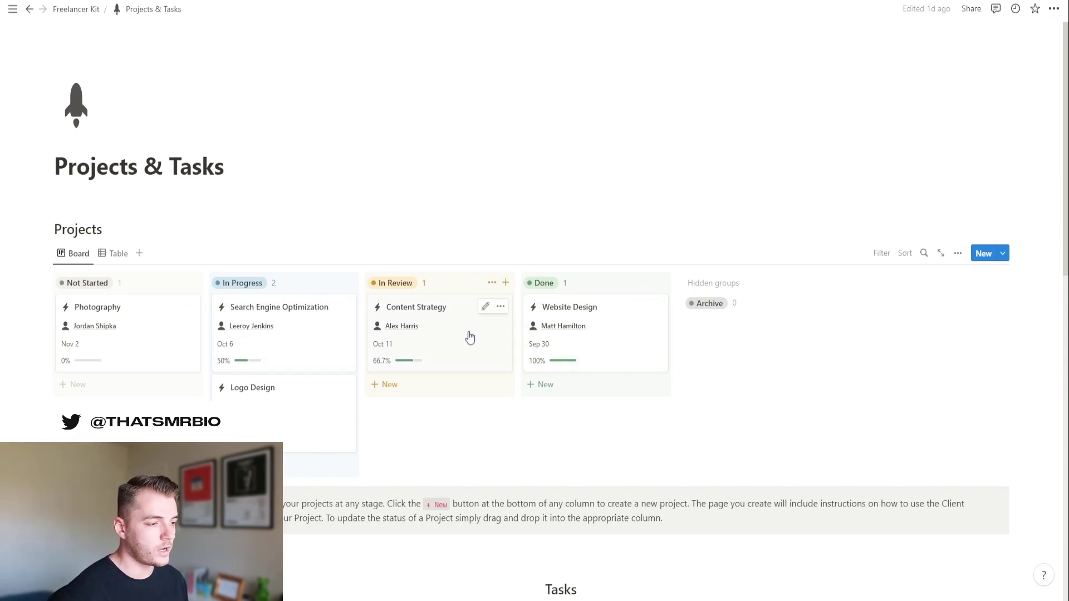
View the Search Engine Optimization project as a full page, then return to the Projects board
{"action": "left_click", "coordinate": [295, 333]}
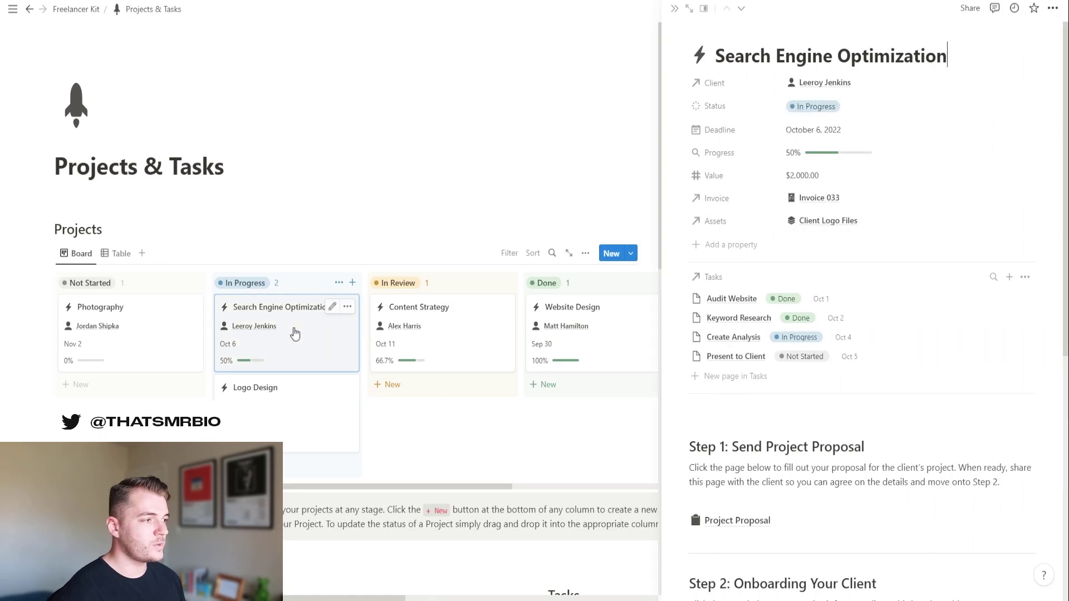
{"action": "left_click", "coordinate": [689, 8]}
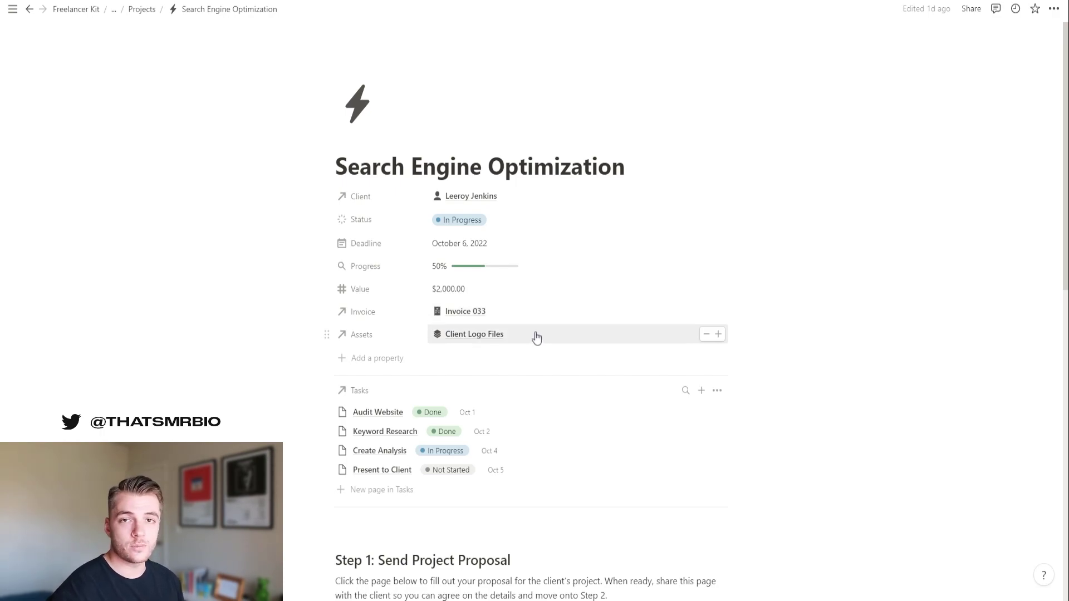
{"action": "left_click", "coordinate": [141, 10]}
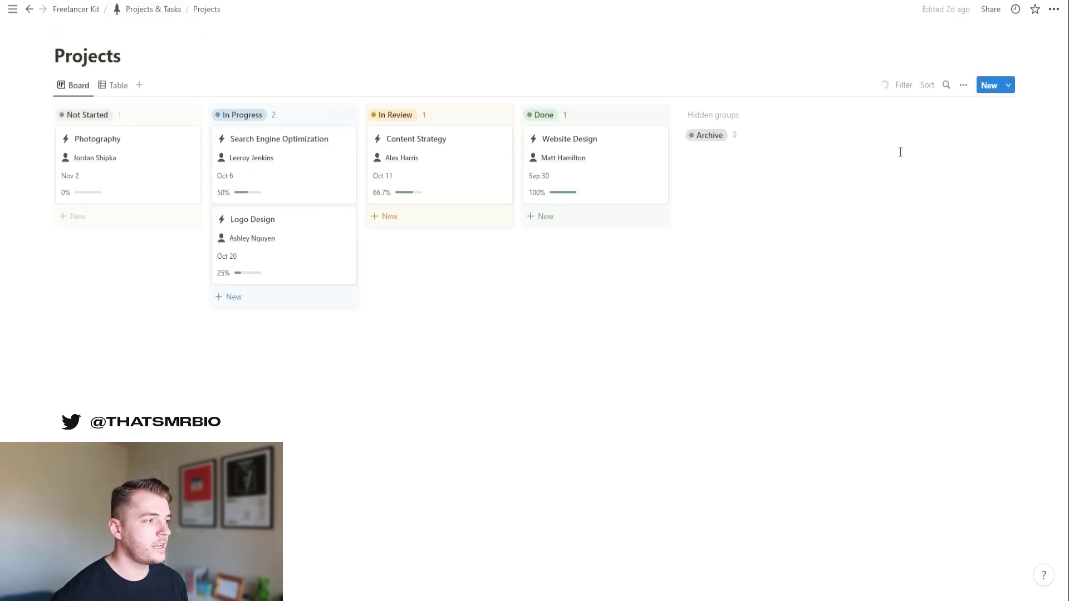
Create a new untitled Not Started project and view its full page with the four workflow steps
{"action": "left_click", "coordinate": [990, 87]}
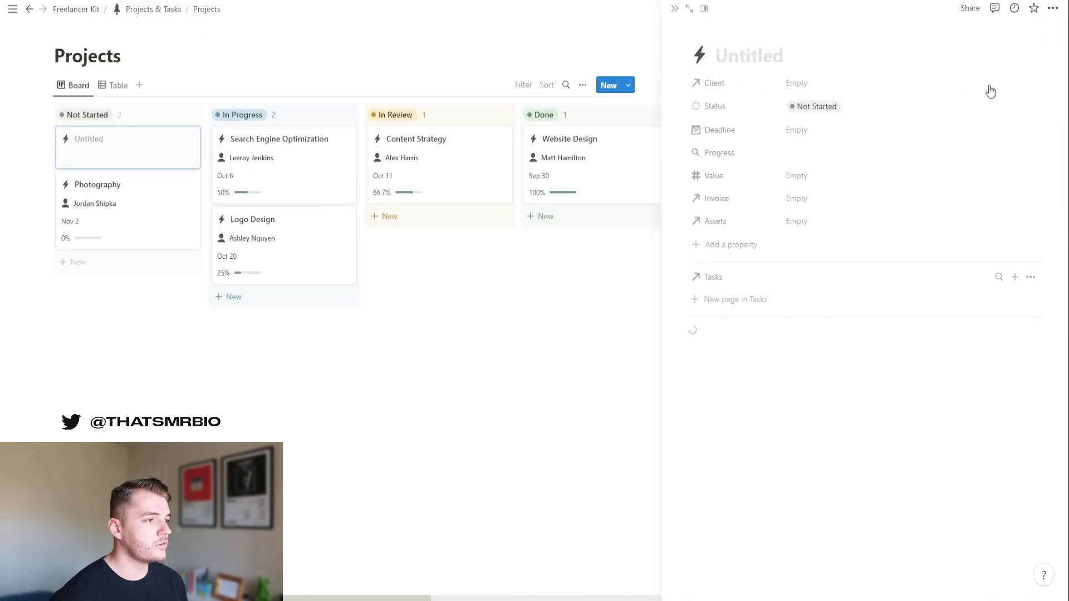
{"action": "left_click", "coordinate": [688, 9]}
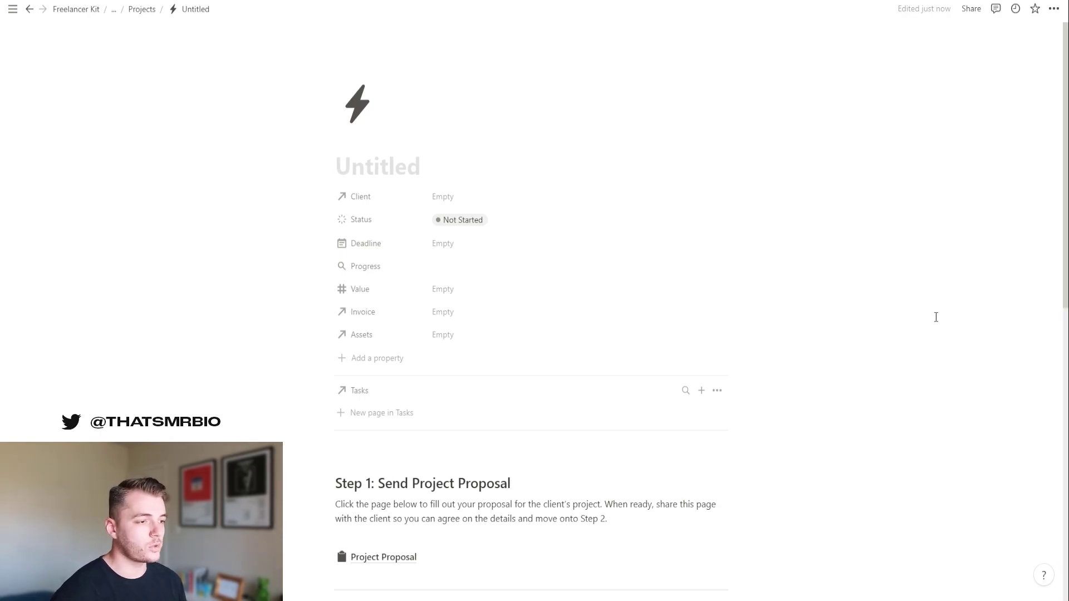
{"action": "scroll", "coordinate": [854, 329], "scroll_direction": "down", "scroll_amount": 5}
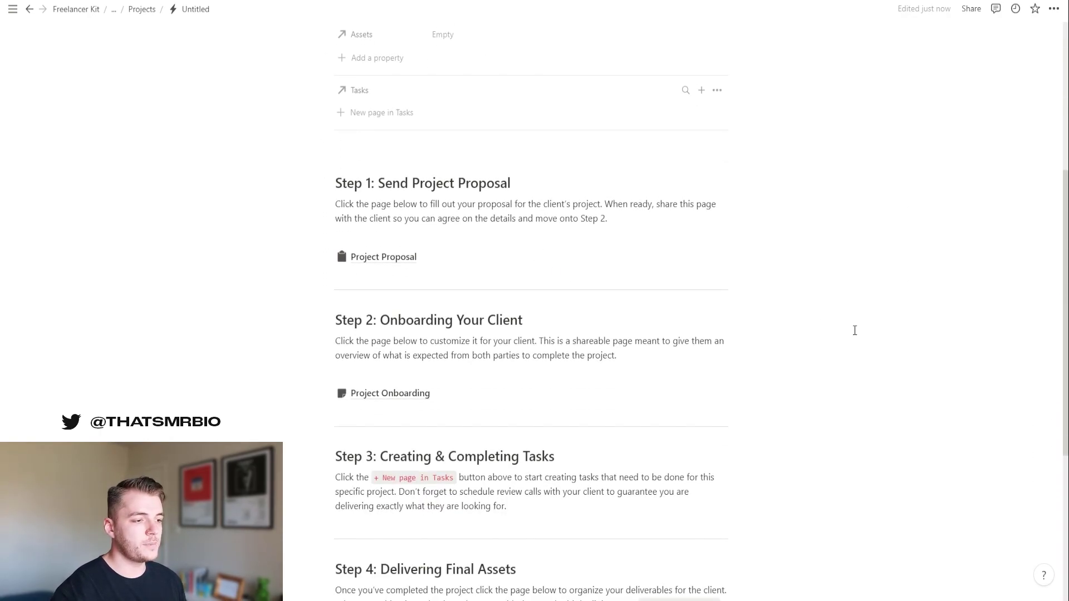
{"action": "scroll", "coordinate": [946, 334], "scroll_direction": "down", "scroll_amount": 1}
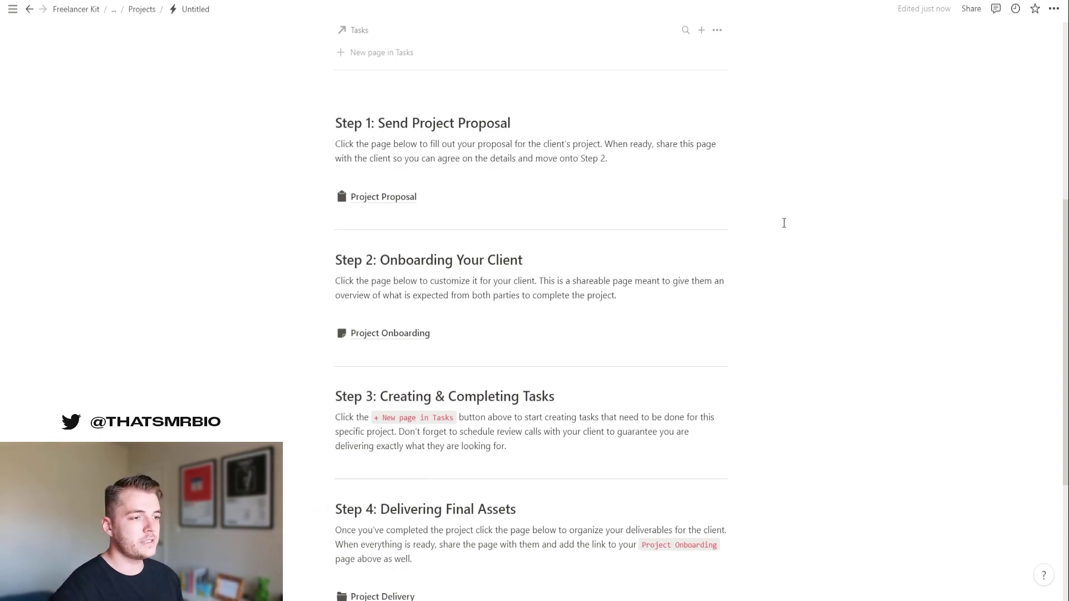
{"action": "left_click", "coordinate": [398, 199]}
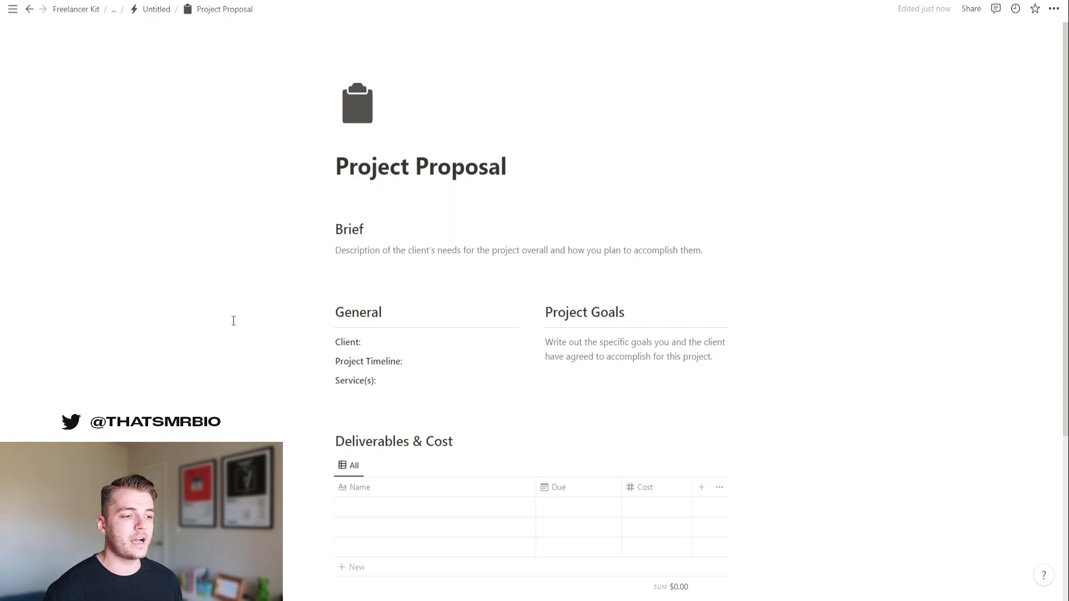
{"action": "scroll", "coordinate": [311, 372], "scroll_direction": "down", "scroll_amount": 2}
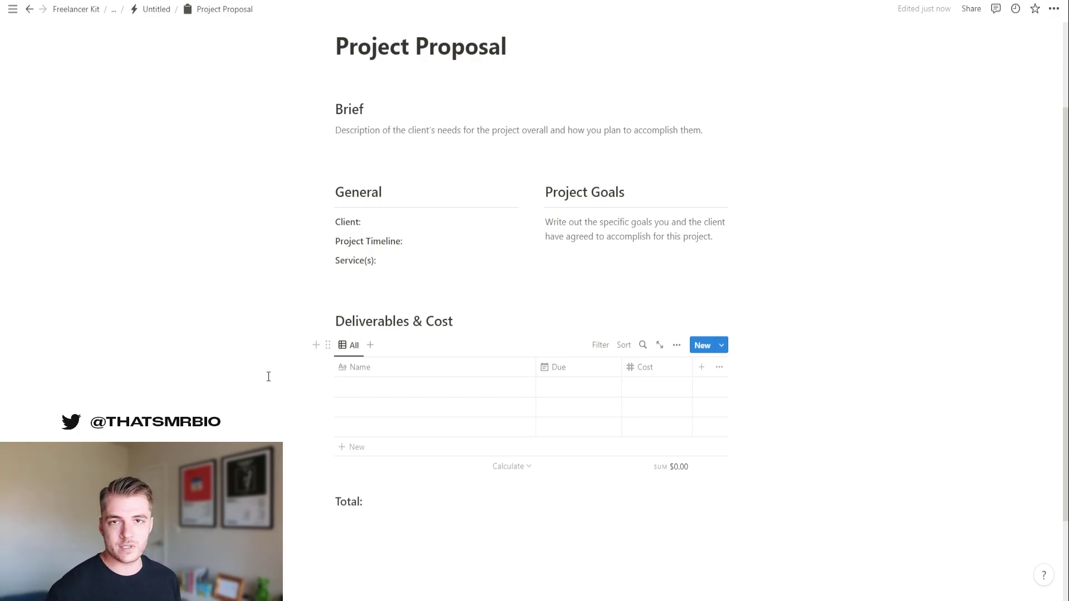
{"action": "scroll", "coordinate": [264, 373], "scroll_direction": "up", "scroll_amount": 2}
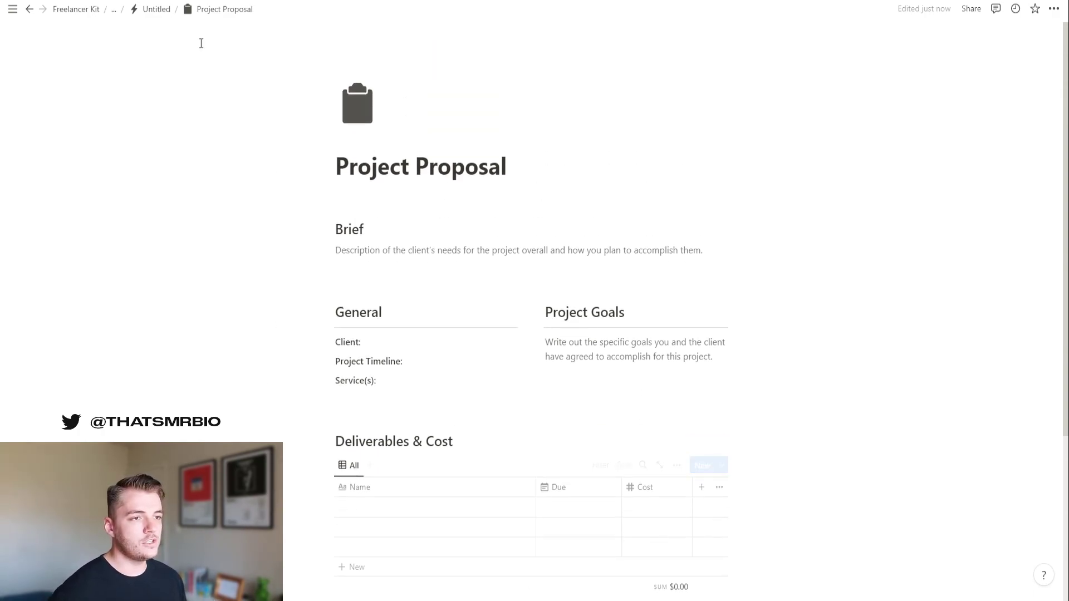
{"action": "left_click", "coordinate": [163, 10]}
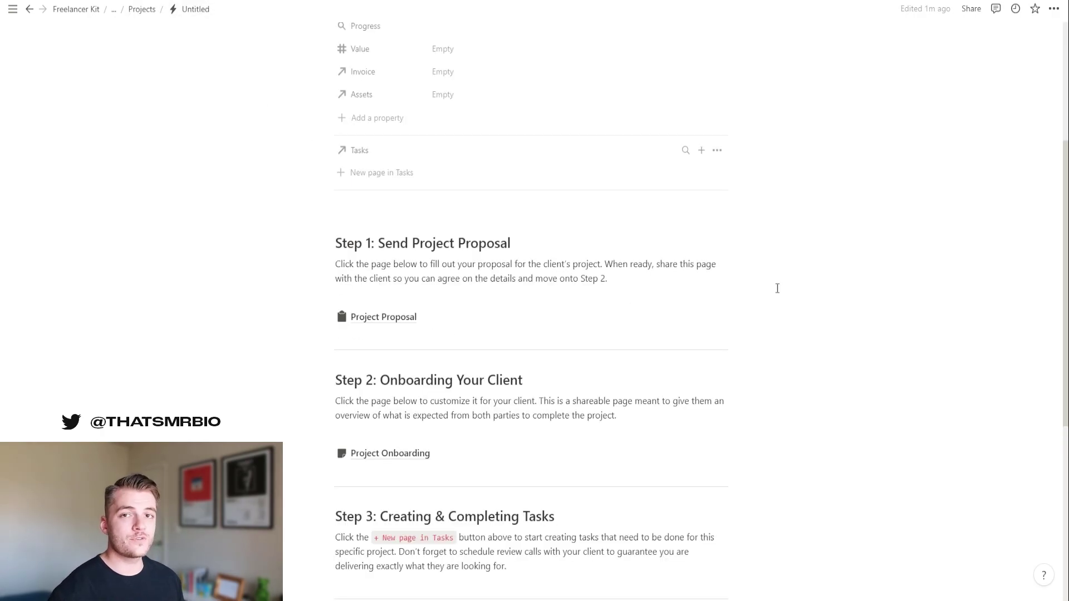
{"action": "scroll", "coordinate": [778, 292], "scroll_direction": "down", "scroll_amount": 3}
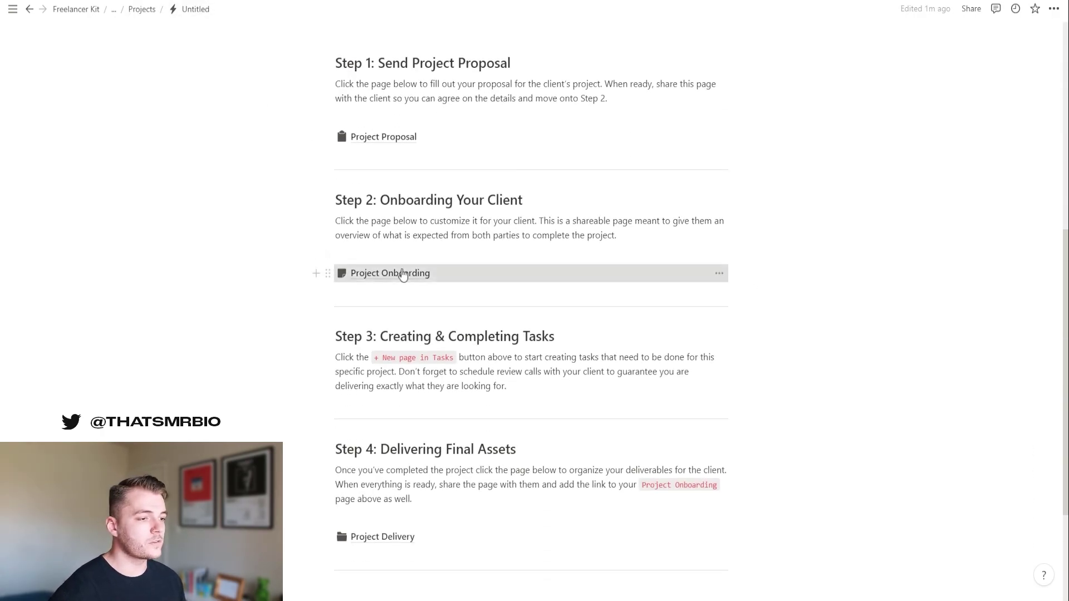
{"action": "left_click", "coordinate": [403, 275]}
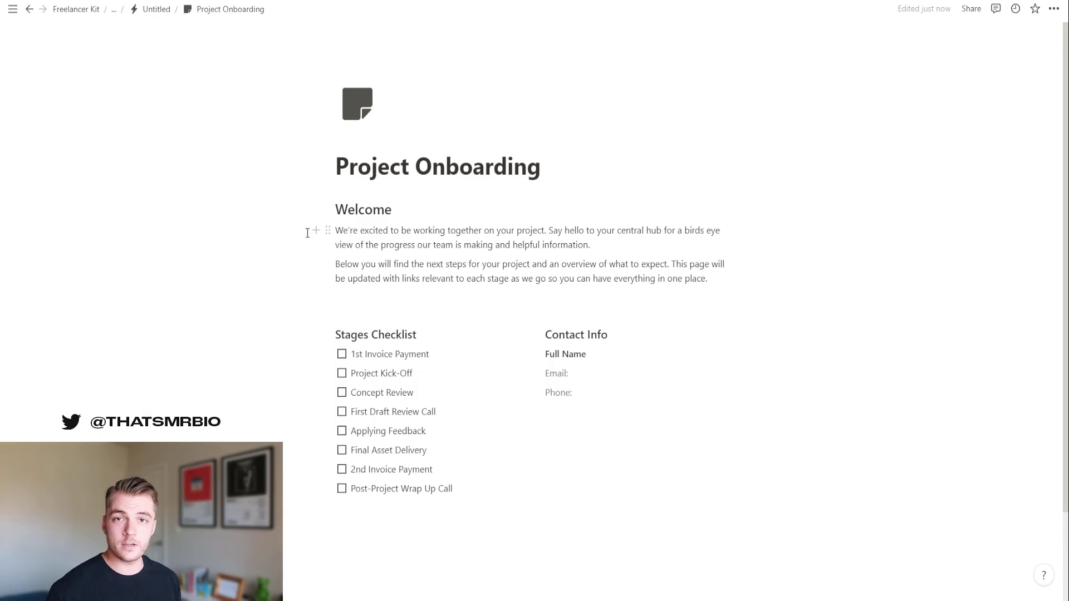
{"action": "key", "text": "alt+Left"}
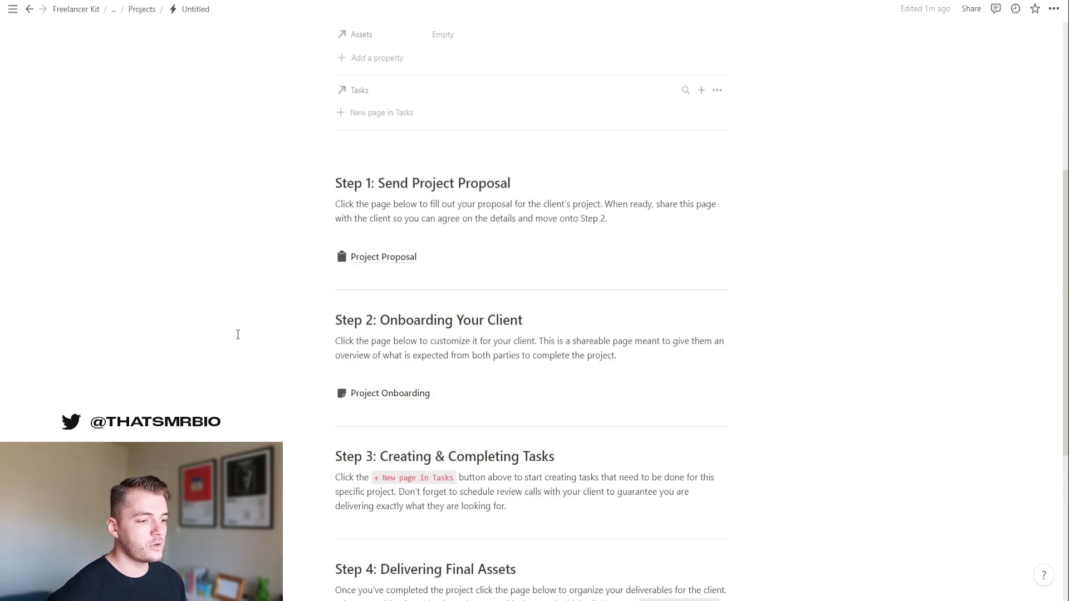
{"action": "scroll", "coordinate": [555, 336], "scroll_direction": "down", "scroll_amount": 2}
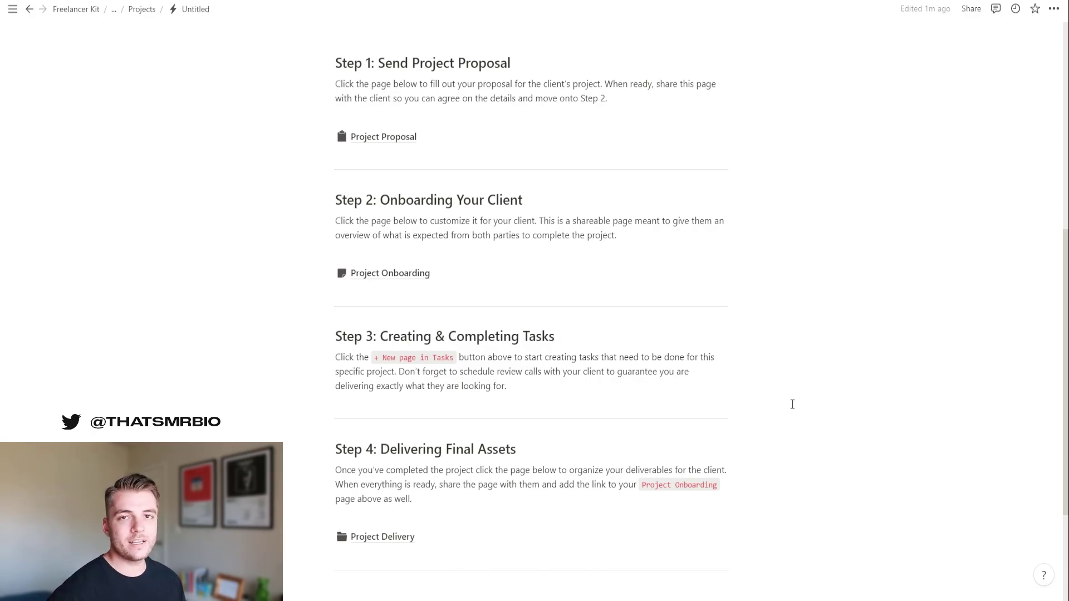
{"action": "scroll", "coordinate": [737, 412], "scroll_direction": "up", "scroll_amount": 6}
Add a new task titled 'Task' to the project's Tasks list
{"action": "left_click", "coordinate": [381, 352]}
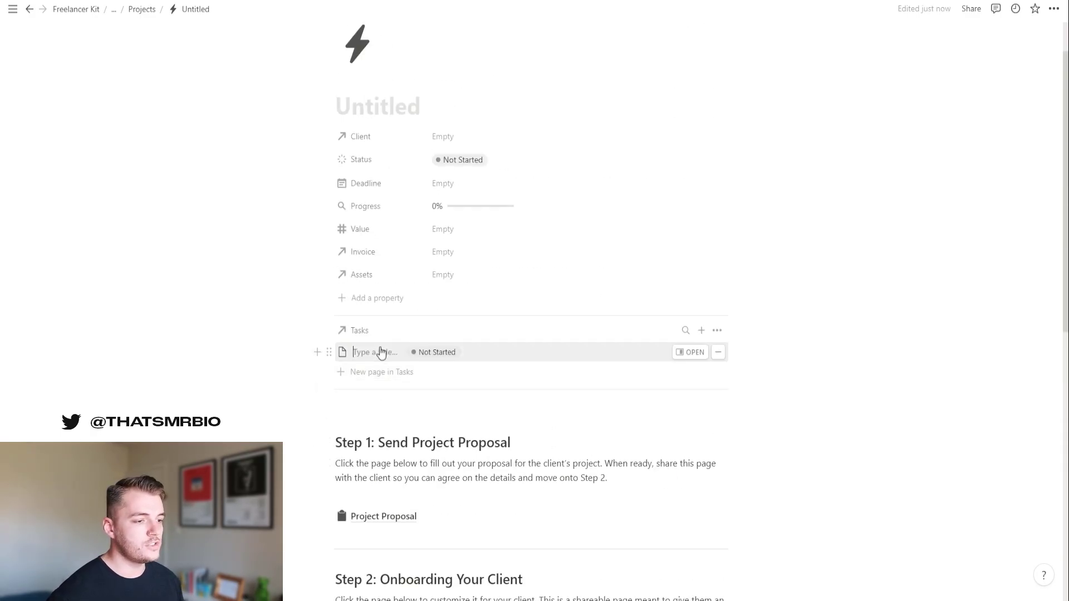
{"action": "type", "text": "Task"}
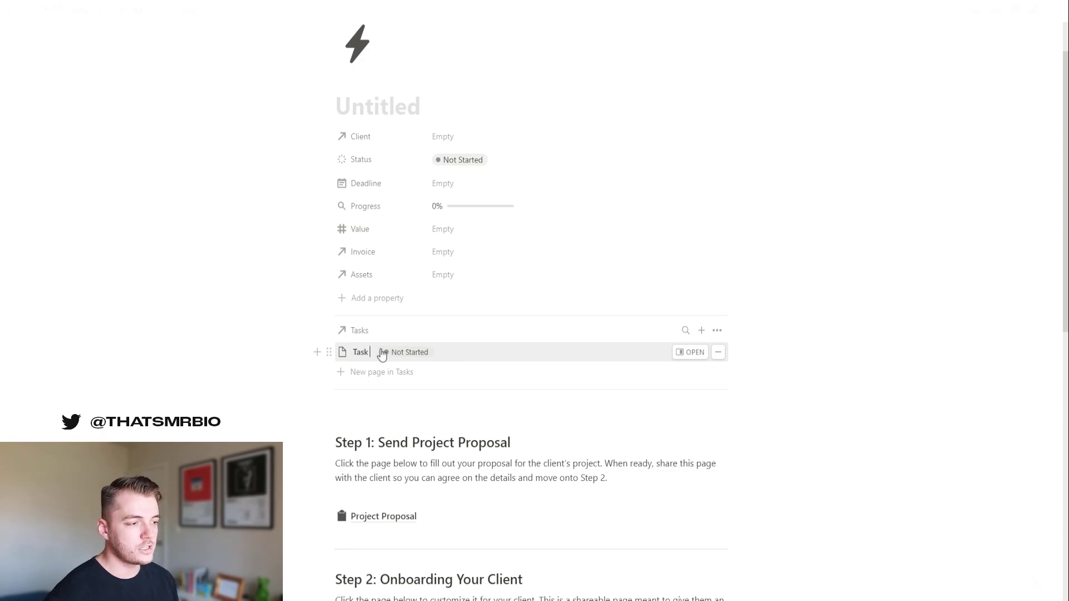
{"action": "left_click", "coordinate": [881, 377]}
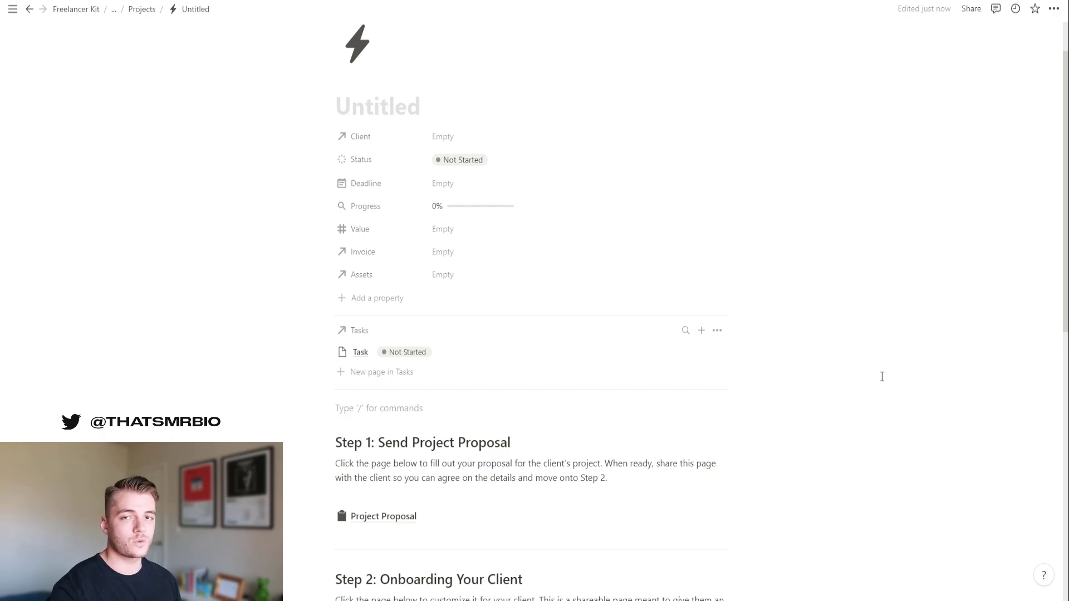
{"action": "scroll", "coordinate": [848, 460], "scroll_direction": "down", "scroll_amount": 8}
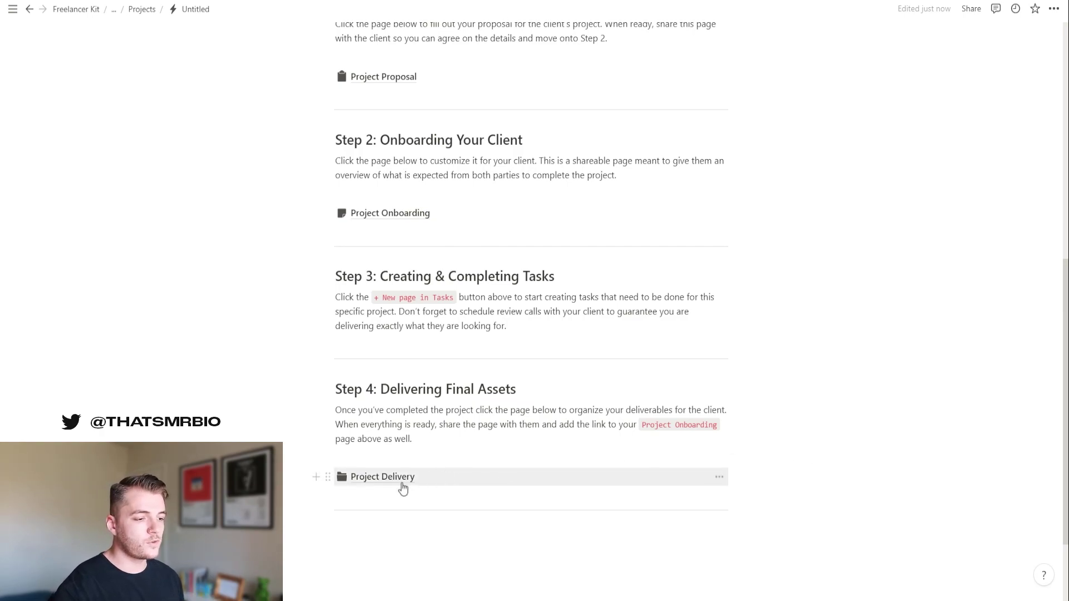
Open the Project Delivery sub-page linked under Step 4
{"action": "left_click", "coordinate": [382, 477]}
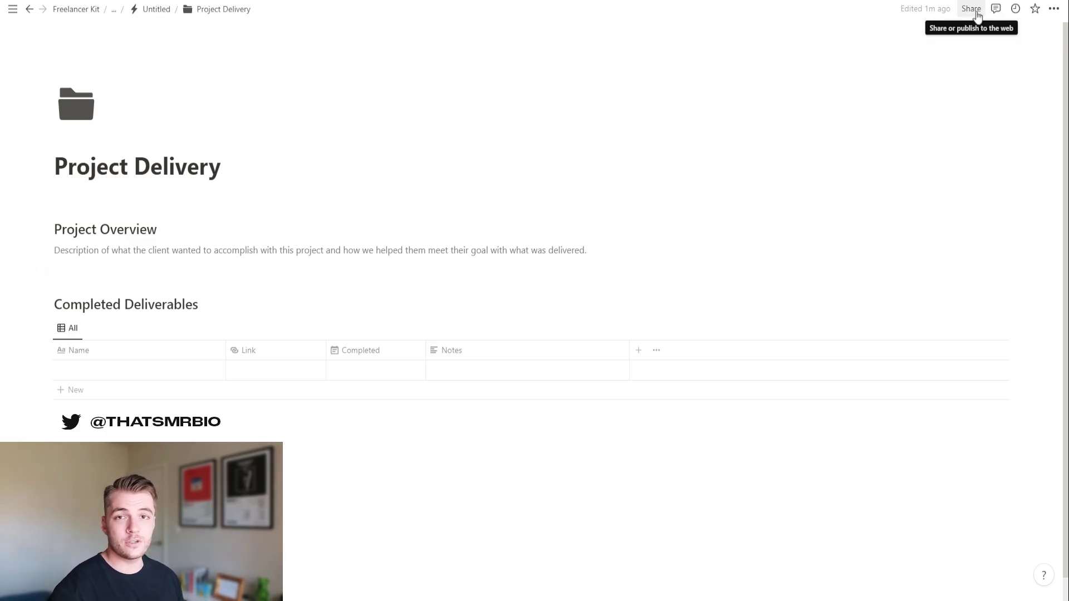
Return to Projects & Tasks and scroll to the October 2022 Project Calendar and Tasks table
{"action": "left_click", "coordinate": [148, 9]}
{"action": "left_click", "coordinate": [145, 10]}
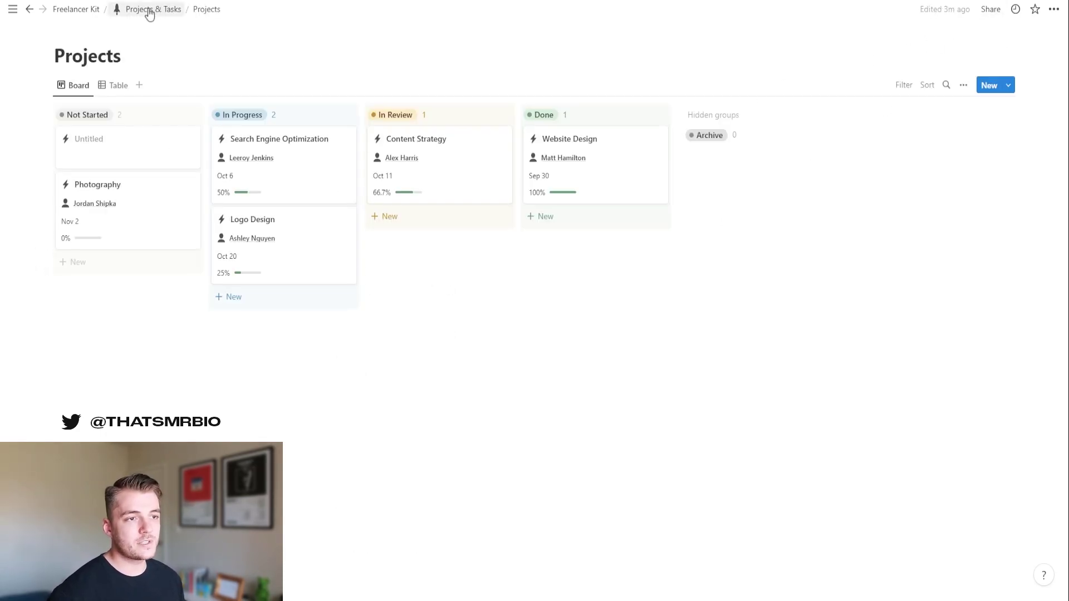
{"action": "left_click", "coordinate": [149, 11]}
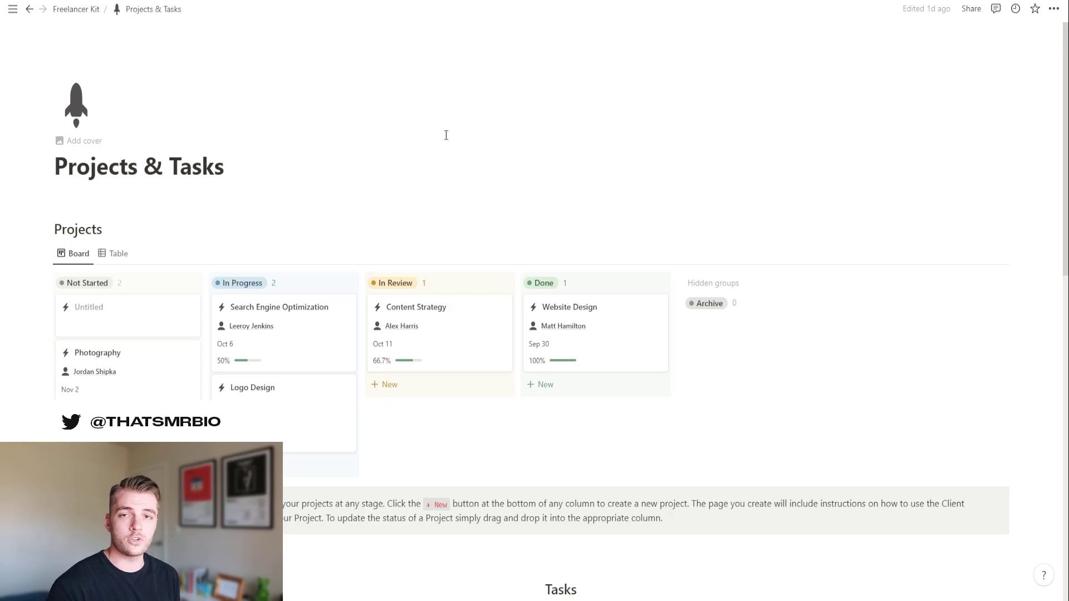
{"action": "scroll", "coordinate": [446, 134], "scroll_direction": "down", "scroll_amount": 10}
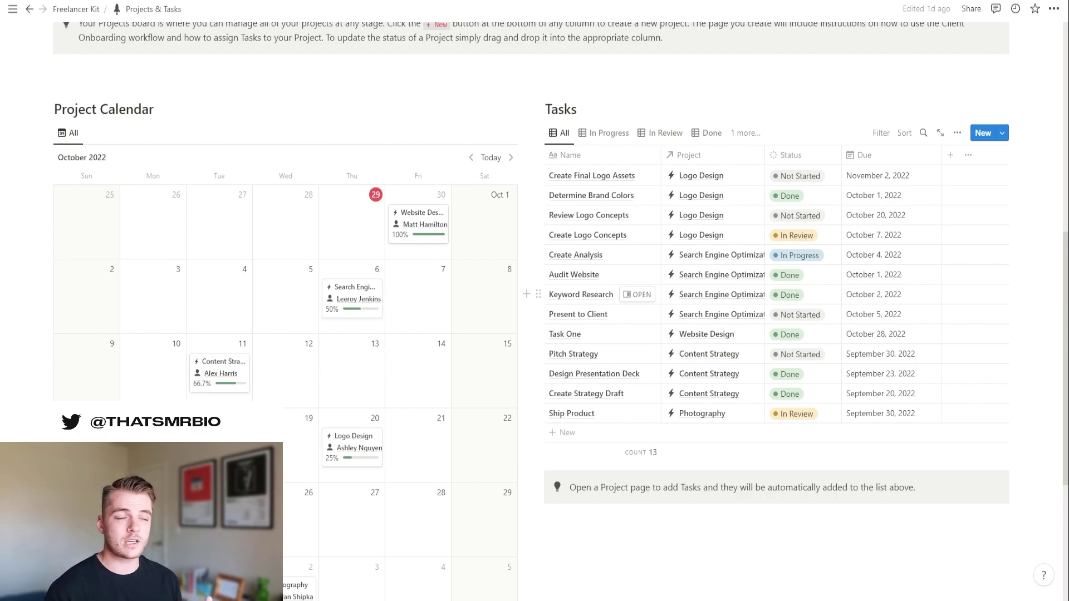
Go back to the Freelancer Kit dashboard and view the Clients page
{"action": "left_click", "coordinate": [76, 9]}
{"action": "left_click", "coordinate": [332, 377]}
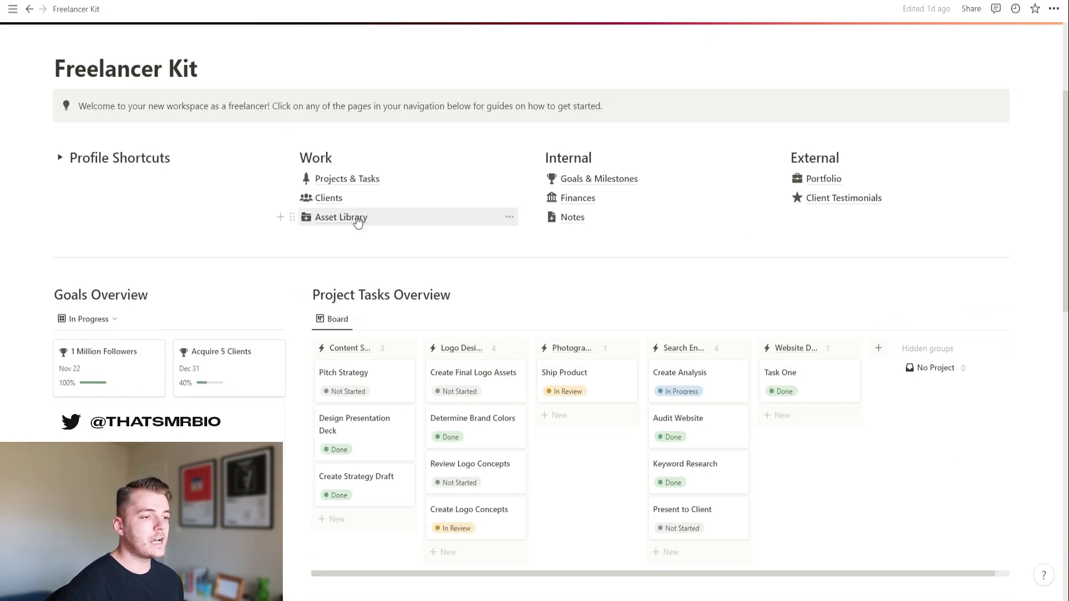
Browse the Asset Library's Brand Assets and Project Assets galleries
{"action": "left_click", "coordinate": [358, 217]}
{"action": "scroll", "coordinate": [808, 310], "scroll_direction": "down", "scroll_amount": 5}
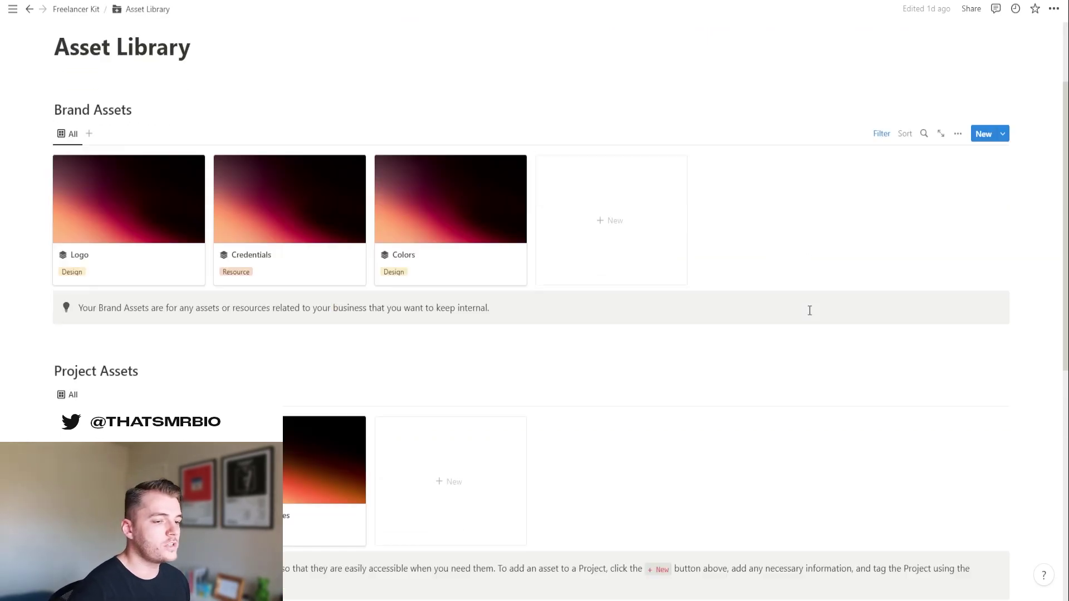
{"action": "scroll", "coordinate": [807, 310], "scroll_direction": "down", "scroll_amount": 1}
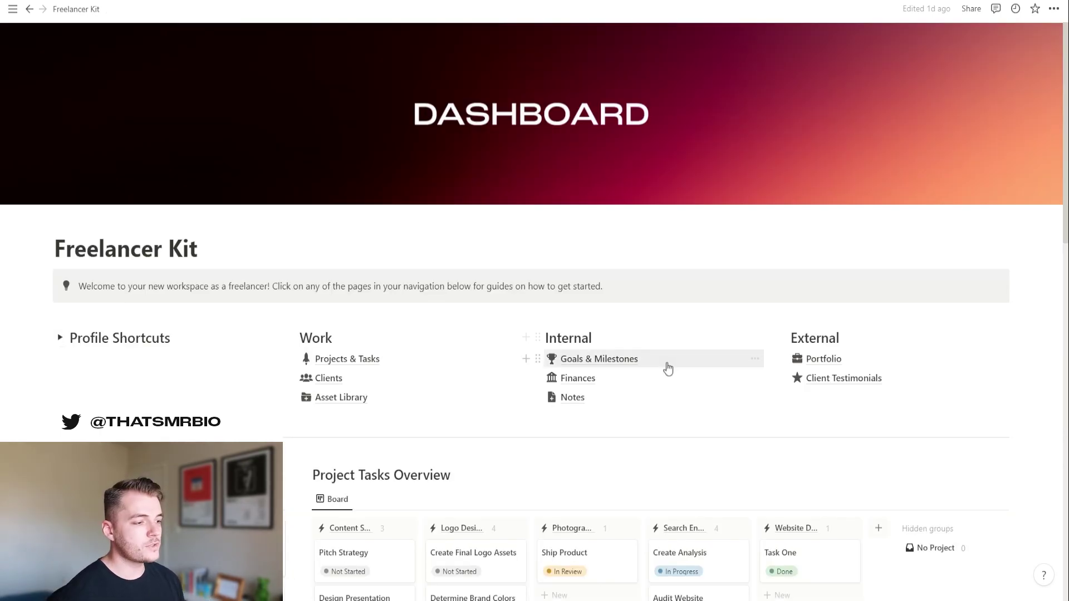
View the Goals & Milestones page, scrolling down to the Milestones board
{"action": "left_click", "coordinate": [611, 363]}
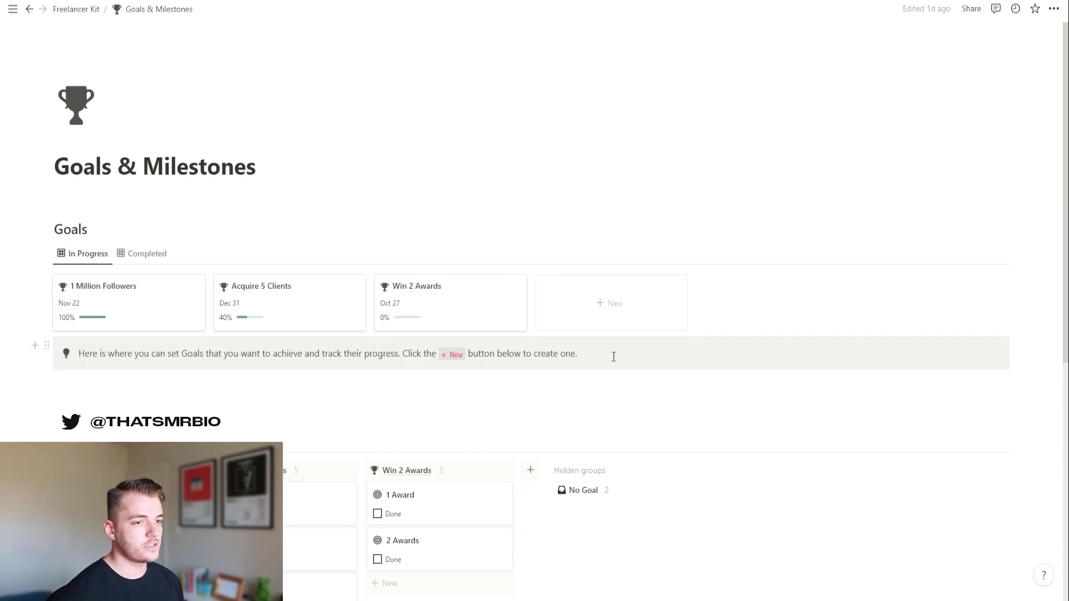
{"action": "scroll", "coordinate": [811, 397], "scroll_direction": "down", "scroll_amount": 2}
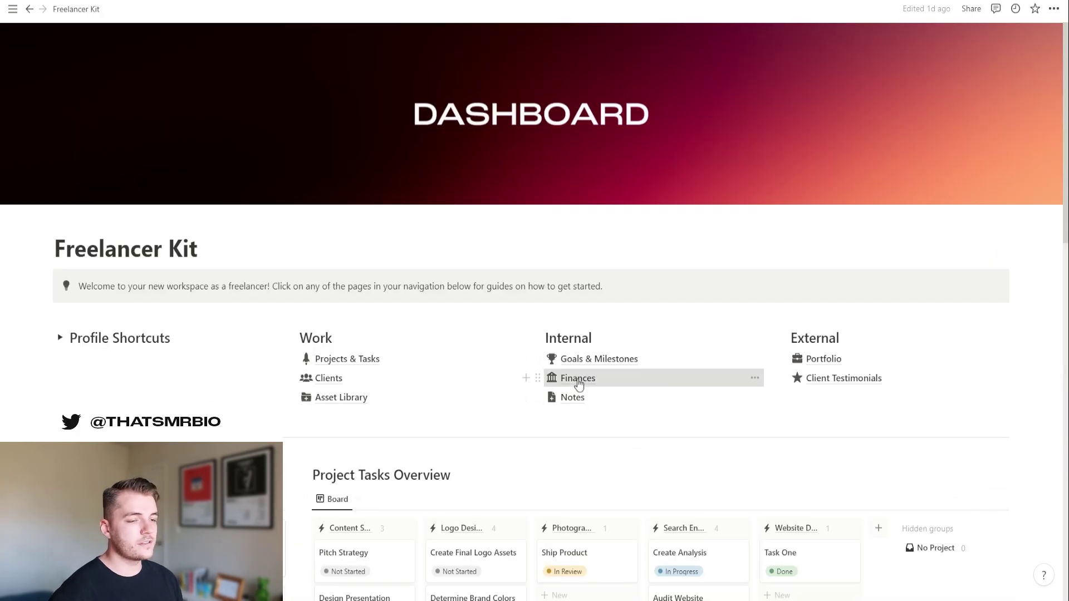
Browse Finances, viewing Adobe Creative Cloud's expense category options without changing them, down to Income
{"action": "left_click", "coordinate": [576, 377]}
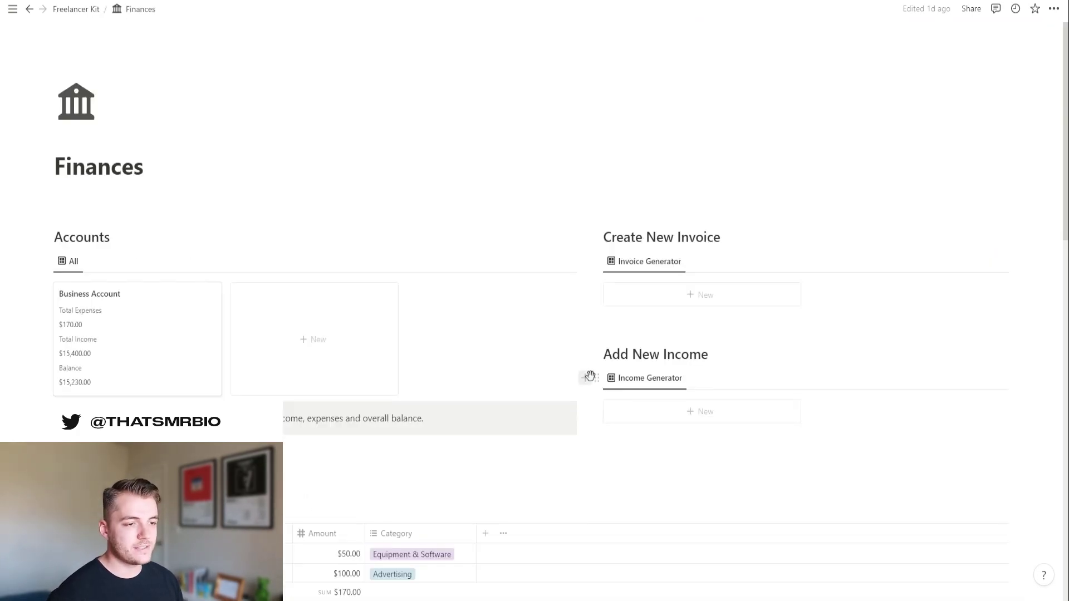
{"action": "scroll", "coordinate": [723, 428], "scroll_direction": "down", "scroll_amount": 3}
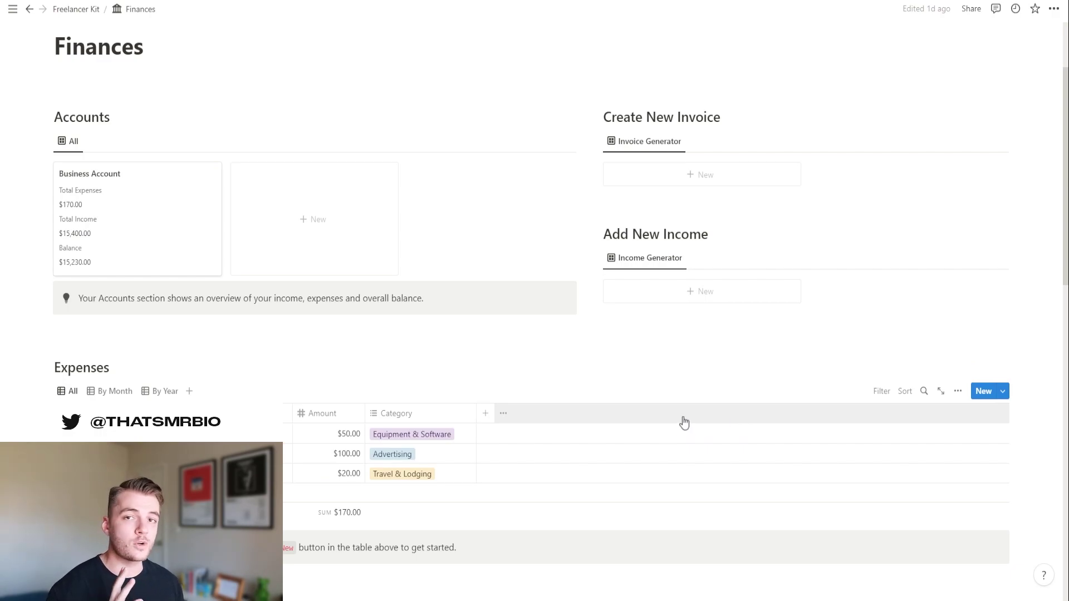
{"action": "scroll", "coordinate": [434, 210], "scroll_direction": "down", "scroll_amount": 3}
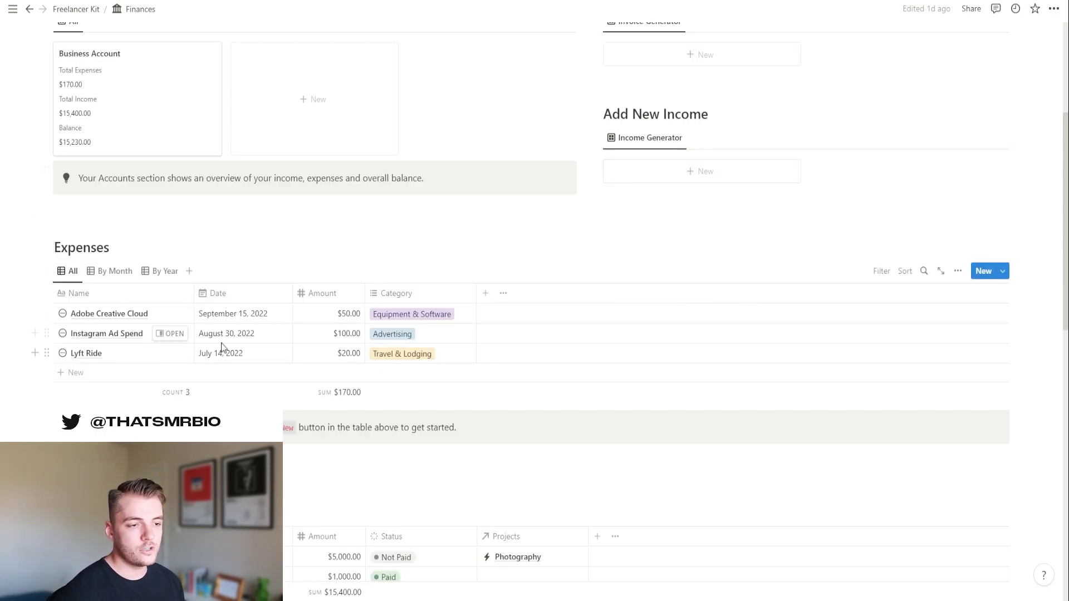
{"action": "left_click", "coordinate": [423, 313]}
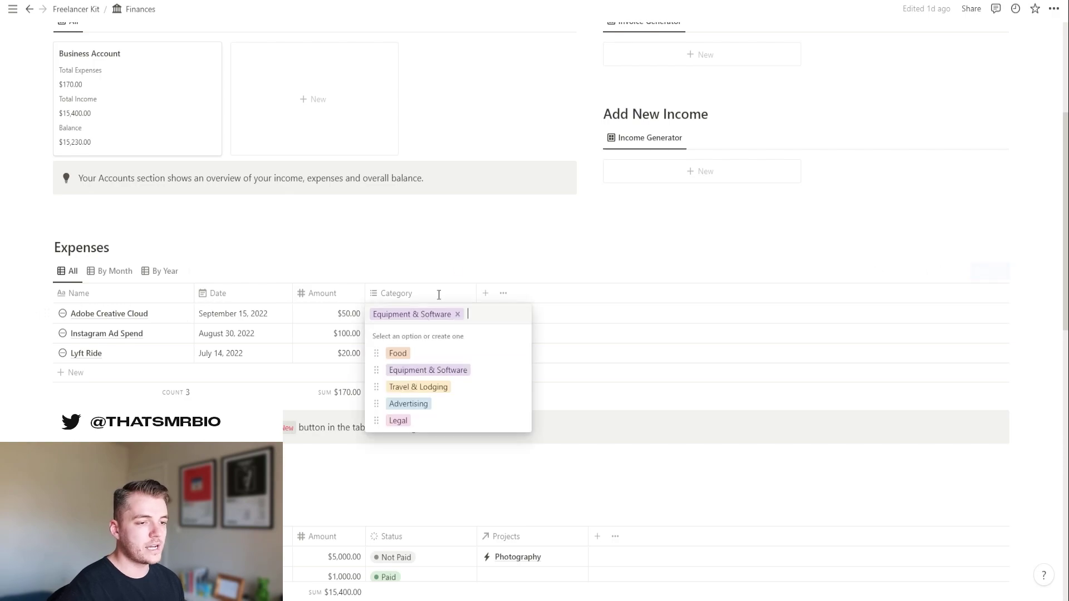
{"action": "key", "text": "Escape"}
{"action": "scroll", "coordinate": [476, 323], "scroll_direction": "down", "scroll_amount": 3}
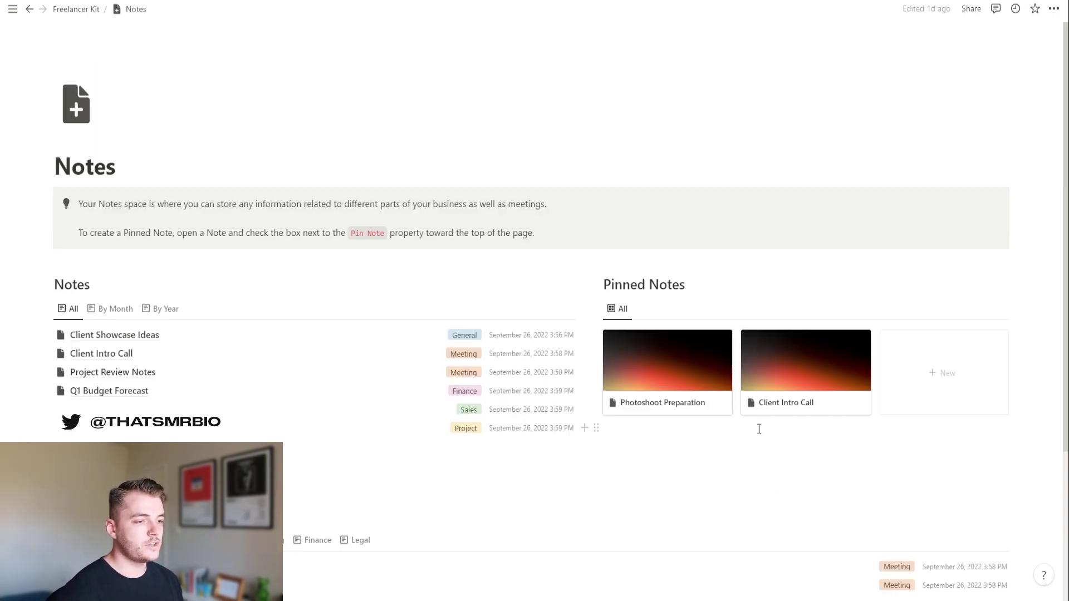
Scroll the Notes page past the tagged notes toward Notes by Category
{"action": "scroll", "coordinate": [758, 429], "scroll_direction": "down", "scroll_amount": 2}
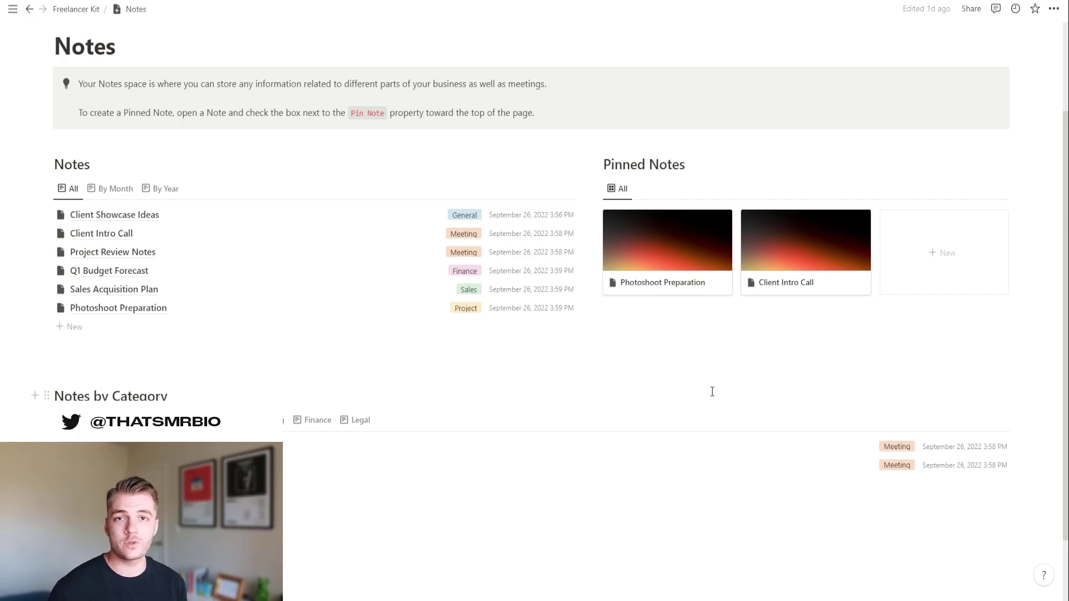
From the dashboard, open Portfolio, scroll its Featured Work and Video galleries, and expand Services
{"action": "key", "text": "alt+Left"}
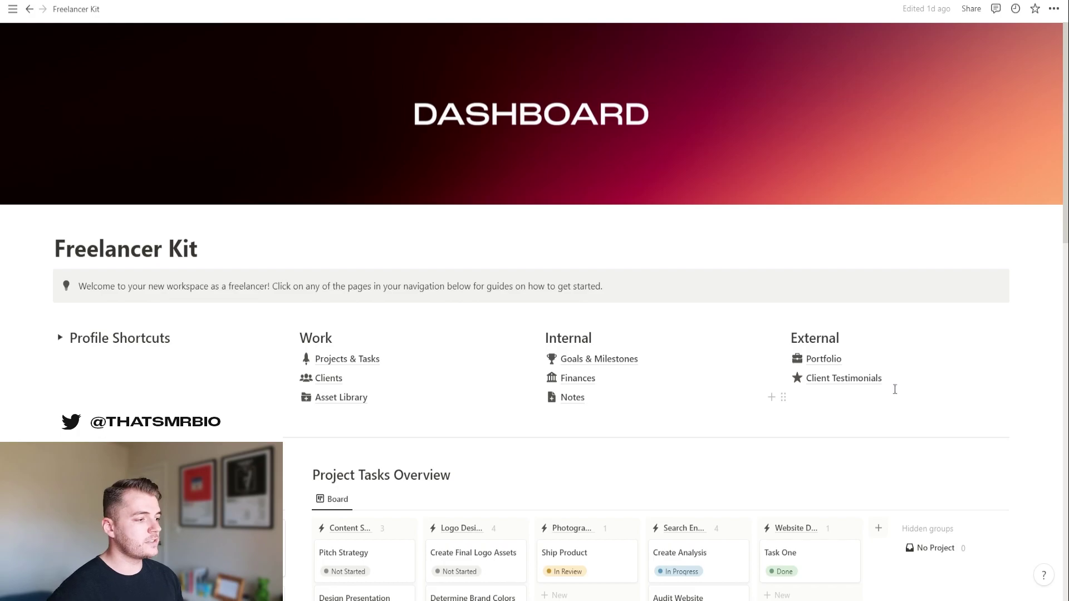
{"action": "left_click", "coordinate": [825, 359]}
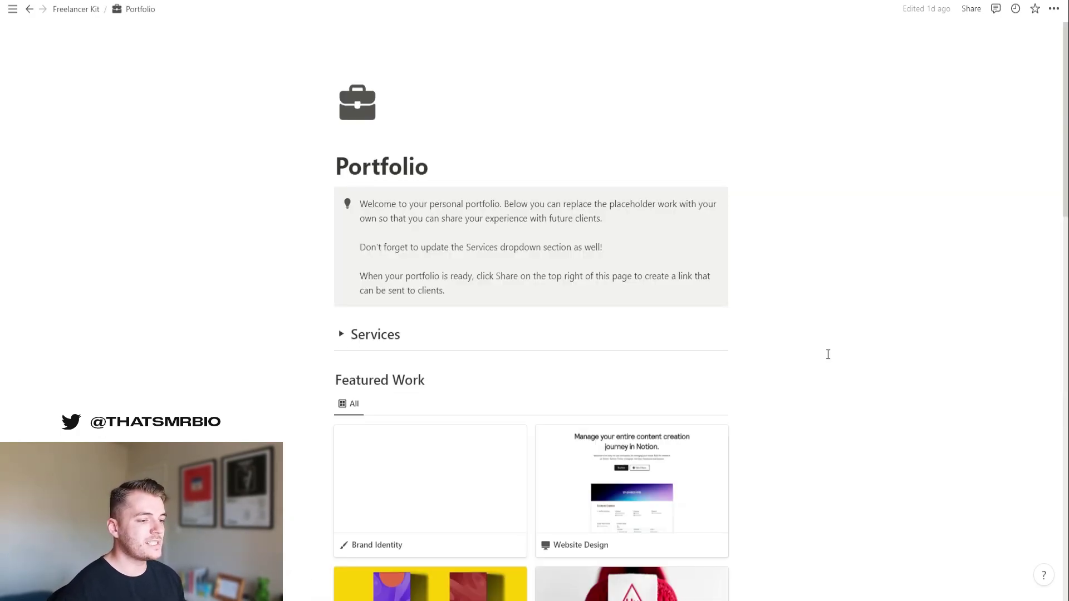
{"action": "scroll", "coordinate": [828, 354], "scroll_direction": "down", "scroll_amount": 5}
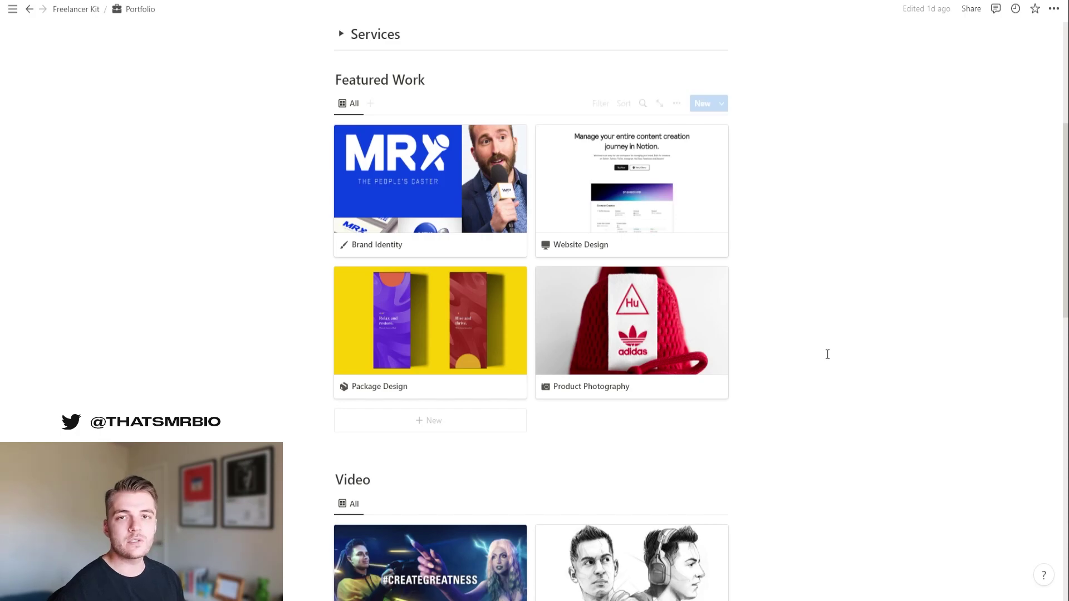
{"action": "scroll", "coordinate": [828, 355], "scroll_direction": "down", "scroll_amount": 7}
{"action": "scroll", "coordinate": [824, 355], "scroll_direction": "up", "scroll_amount": 6}
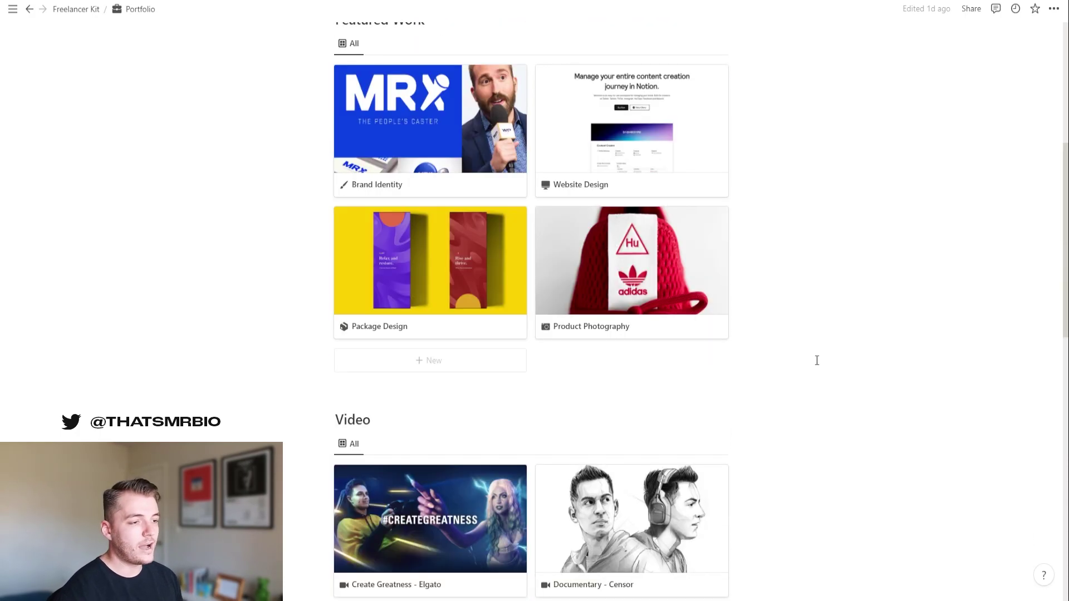
{"action": "scroll", "coordinate": [819, 359], "scroll_direction": "down", "scroll_amount": 4}
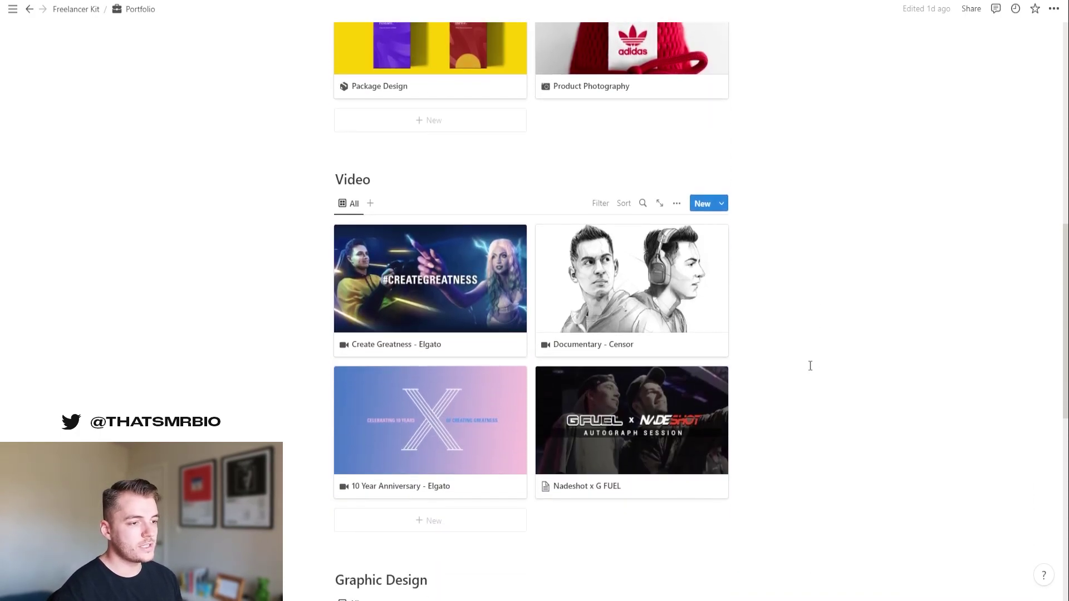
{"action": "scroll", "coordinate": [810, 365], "scroll_direction": "up", "scroll_amount": 6}
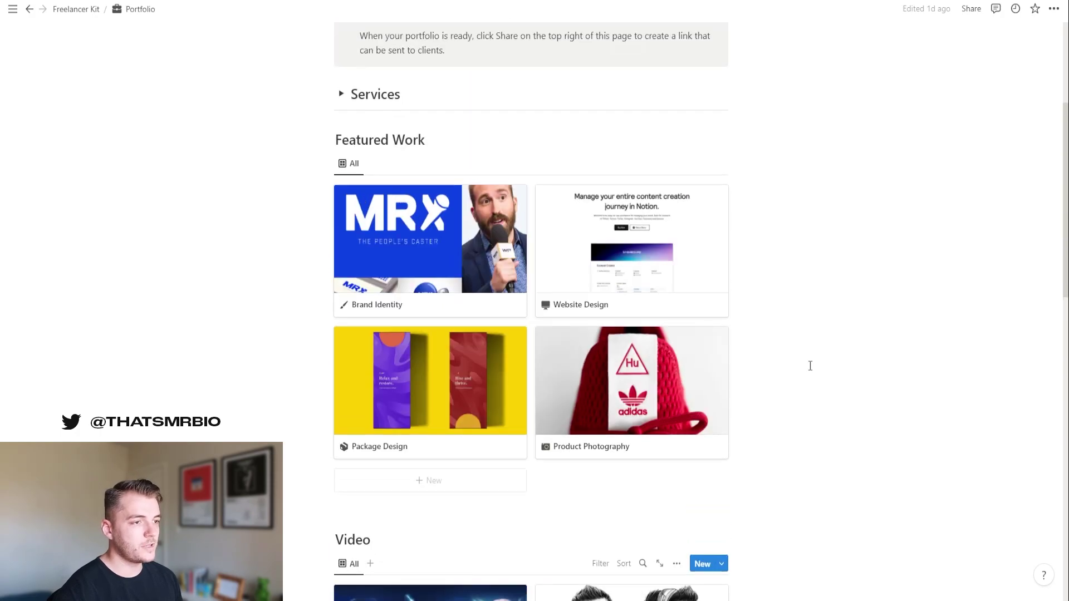
{"action": "left_click", "coordinate": [342, 95]}
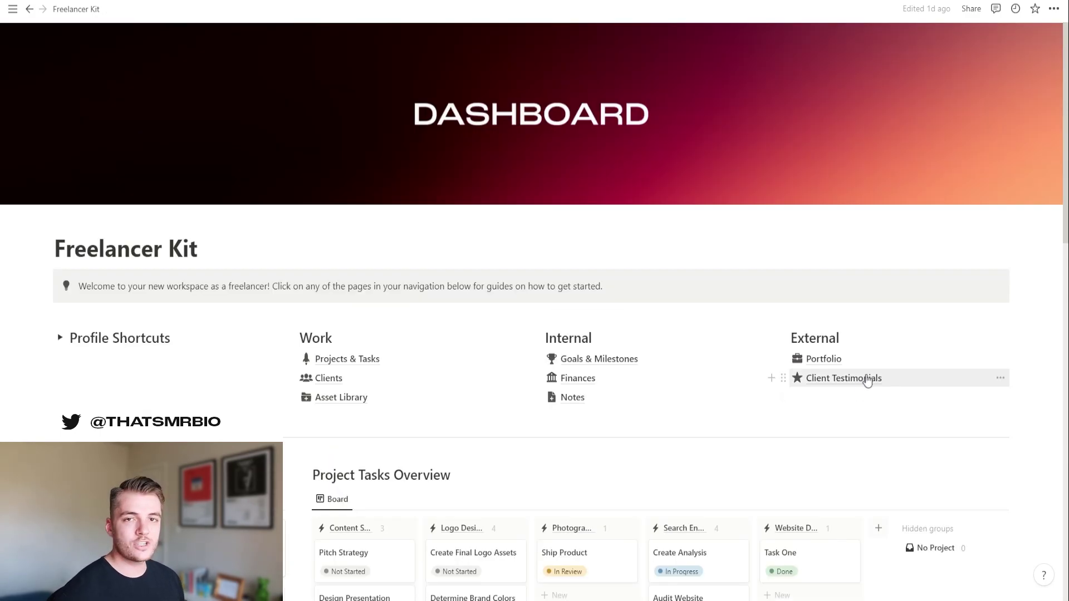
Open Client Testimonials and peek at the photography testimonial card, then close the preview
{"action": "left_click", "coordinate": [867, 379]}
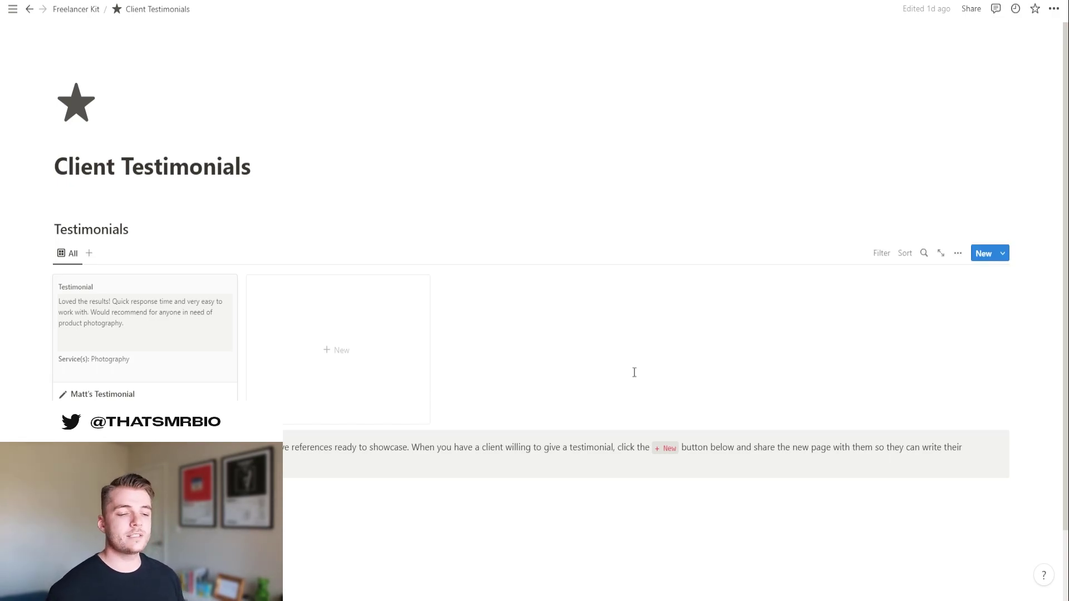
{"action": "left_click", "coordinate": [98, 318]}
{"action": "left_click", "coordinate": [153, 220]}
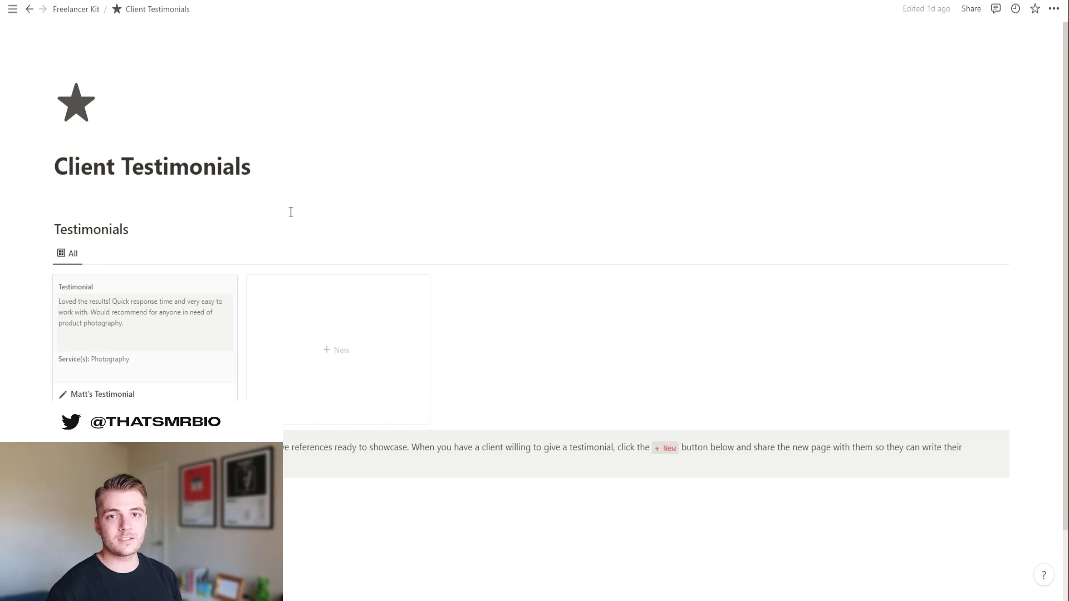
Go back to the dashboard and scroll its goals, tasks, projects, pinned notes and clients overviews
{"action": "key", "text": "ctrl+["}
{"action": "scroll", "coordinate": [770, 355], "scroll_direction": "down", "scroll_amount": 6}
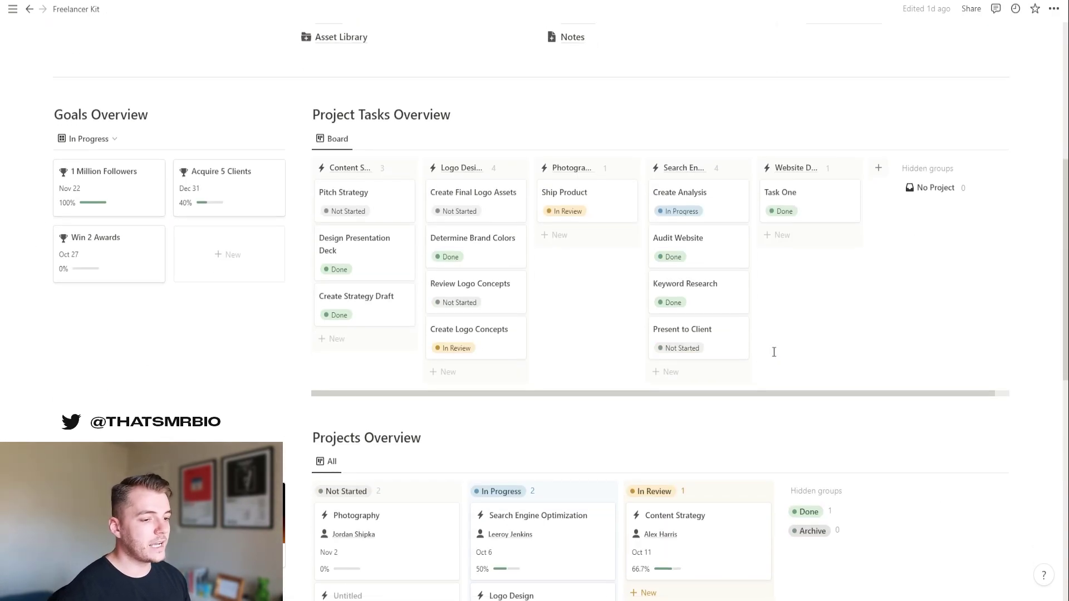
{"action": "scroll", "coordinate": [774, 352], "scroll_direction": "down", "scroll_amount": 3}
{"action": "scroll", "coordinate": [773, 352], "scroll_direction": "down", "scroll_amount": 2}
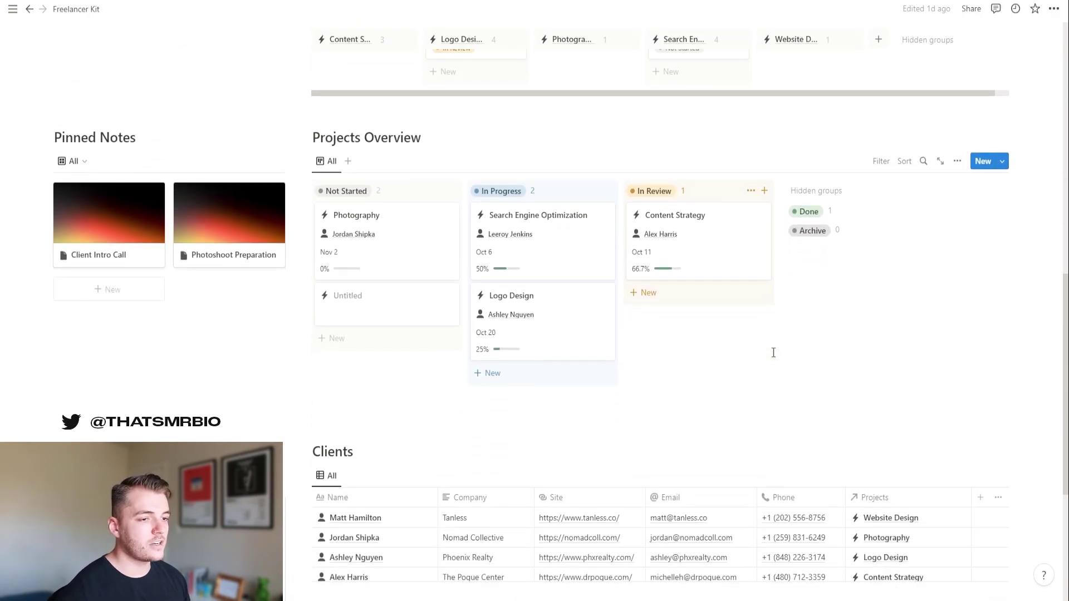
{"action": "scroll", "coordinate": [773, 352], "scroll_direction": "up", "scroll_amount": 6}
{"action": "scroll", "coordinate": [773, 353], "scroll_direction": "up", "scroll_amount": 5}
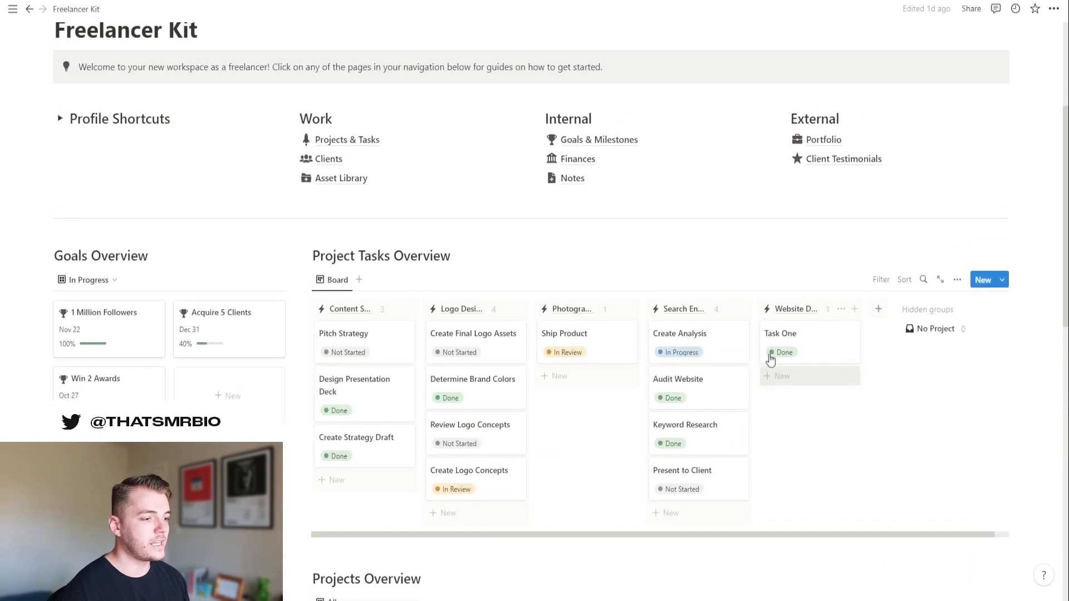